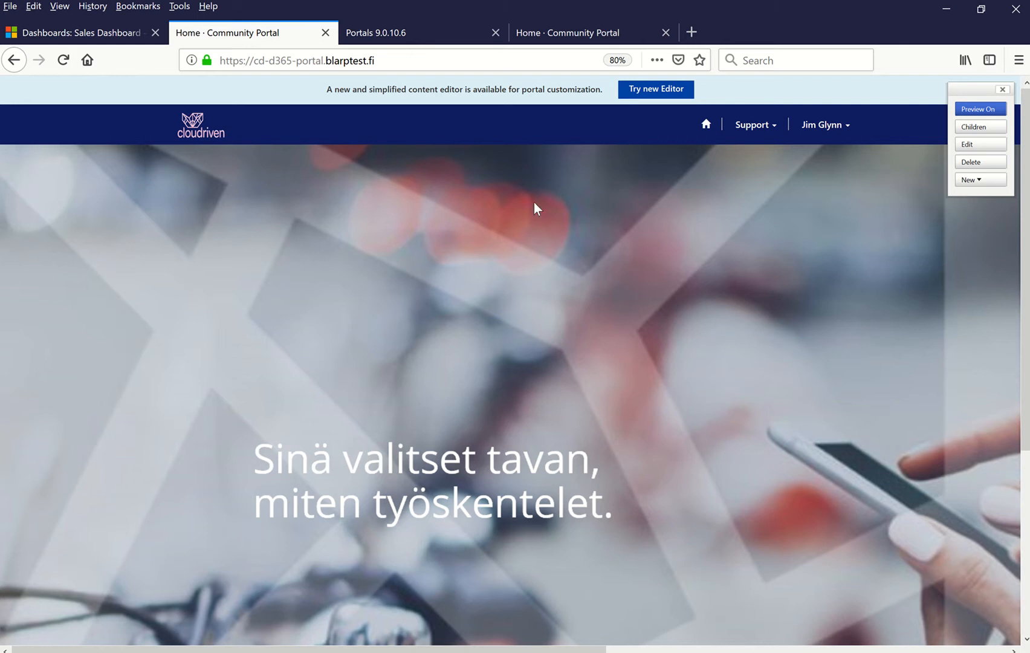
Open the Coho 2123 device's details from the My devices page in the portal's Support section
{"action": "left_click", "coordinate": [766, 133]}
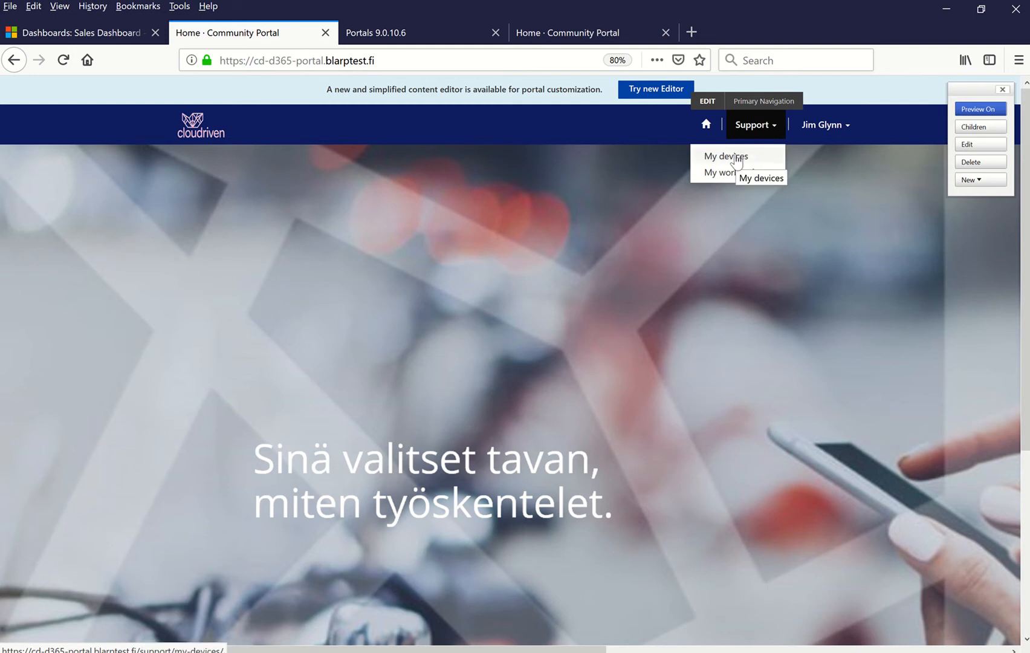
{"action": "left_click", "coordinate": [736, 158]}
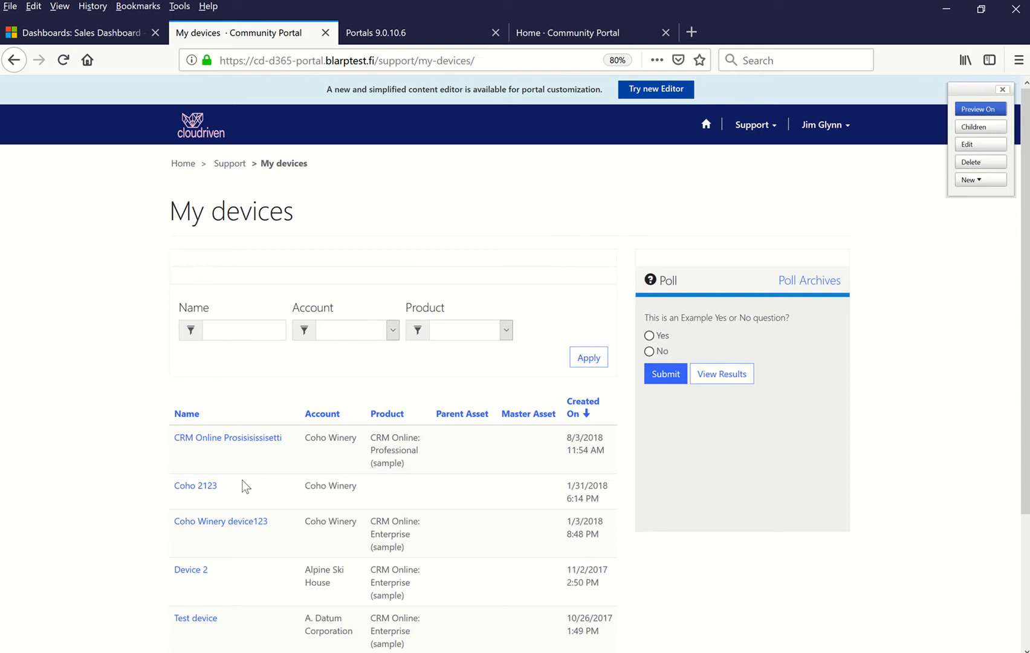
{"action": "left_click", "coordinate": [199, 486]}
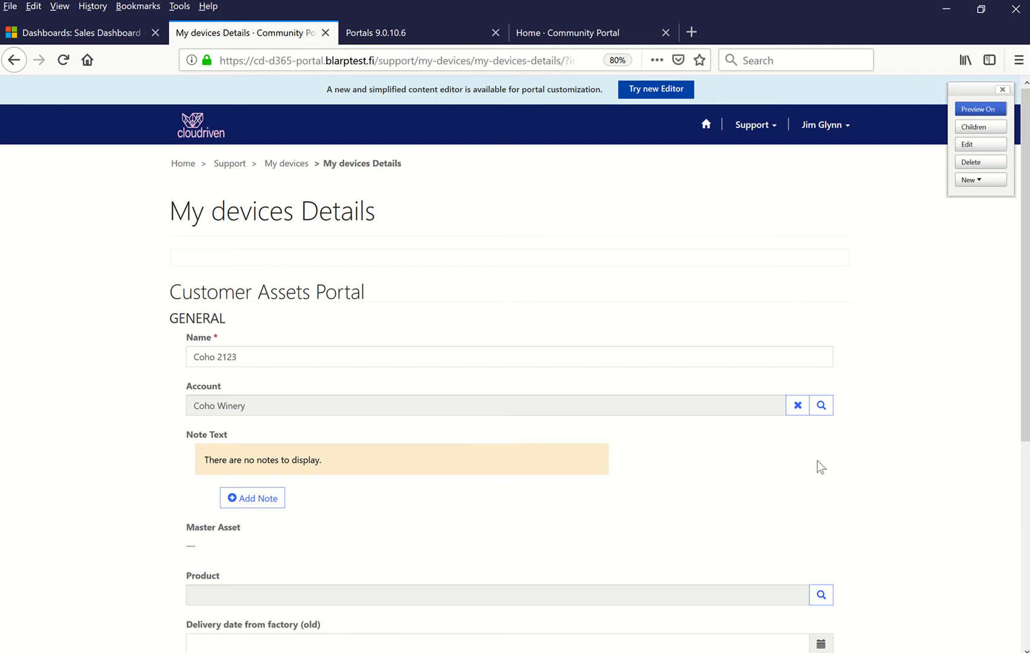
View the new-account form from the device's Account lookup, closing it and the lookup without creating or selecting anything
{"action": "left_click", "coordinate": [821, 405]}
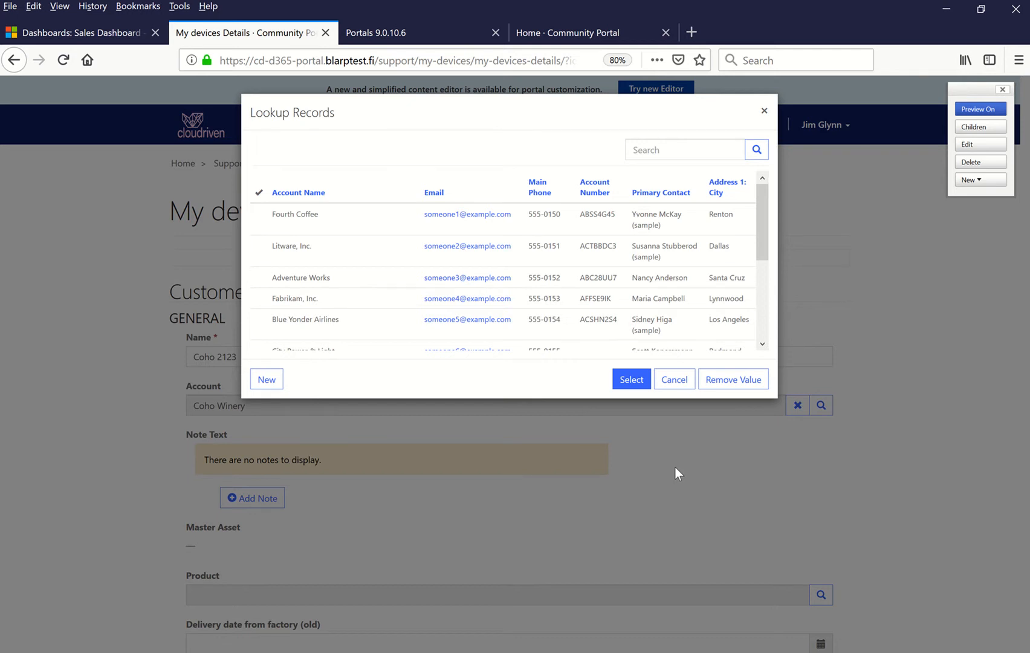
{"action": "left_click", "coordinate": [266, 379]}
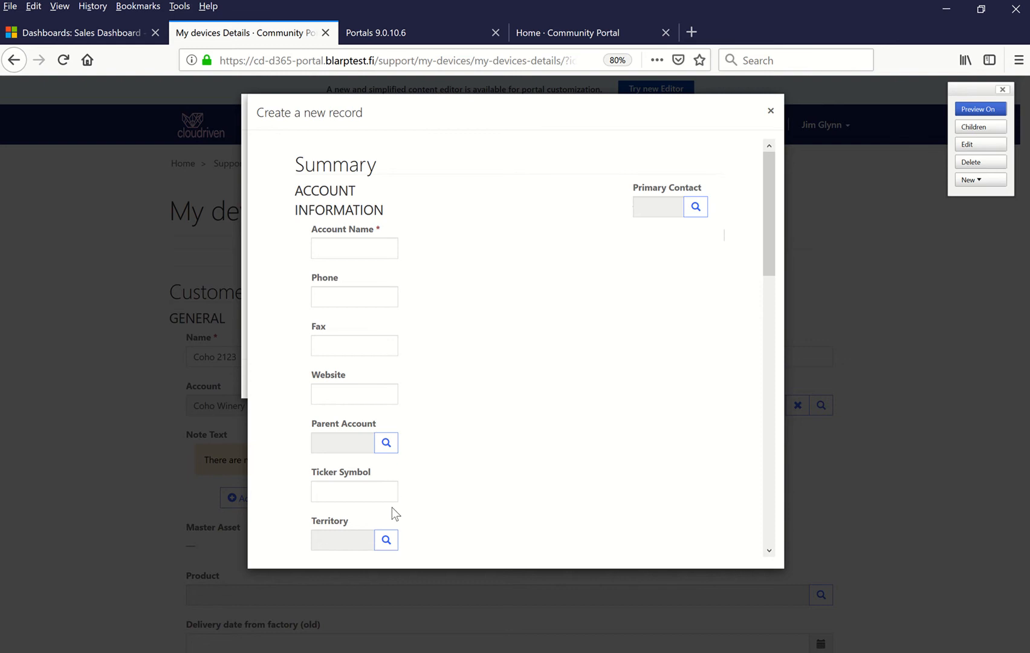
{"action": "left_click", "coordinate": [770, 110]}
{"action": "left_click", "coordinate": [667, 381]}
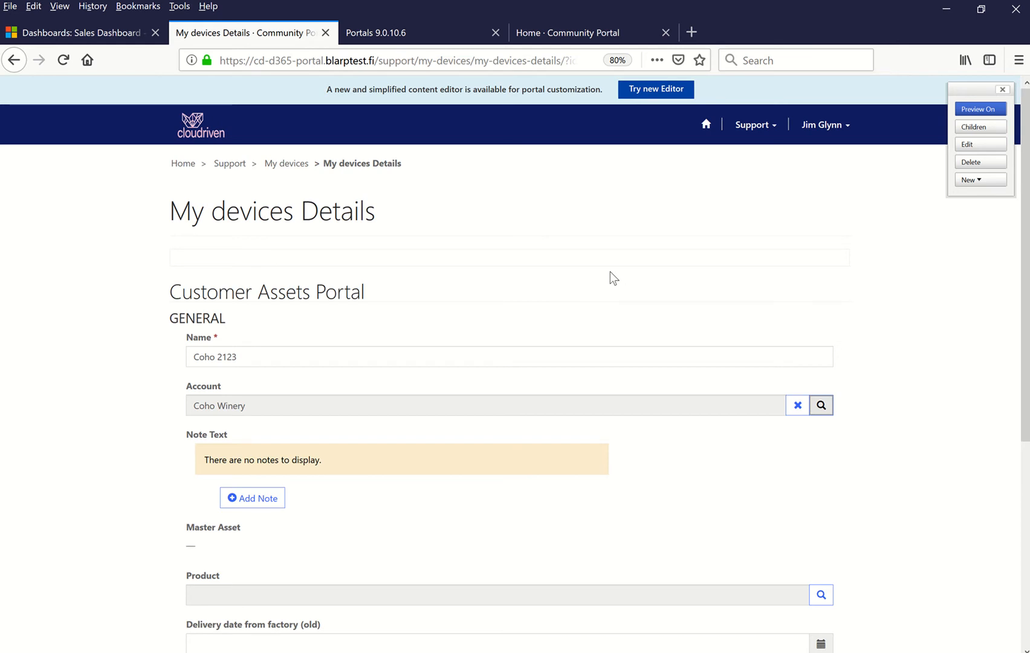
Switch to Dynamics 365, open the Accounts entity list under Portals and examine its OData Feed settings
{"action": "left_click", "coordinate": [90, 35]}
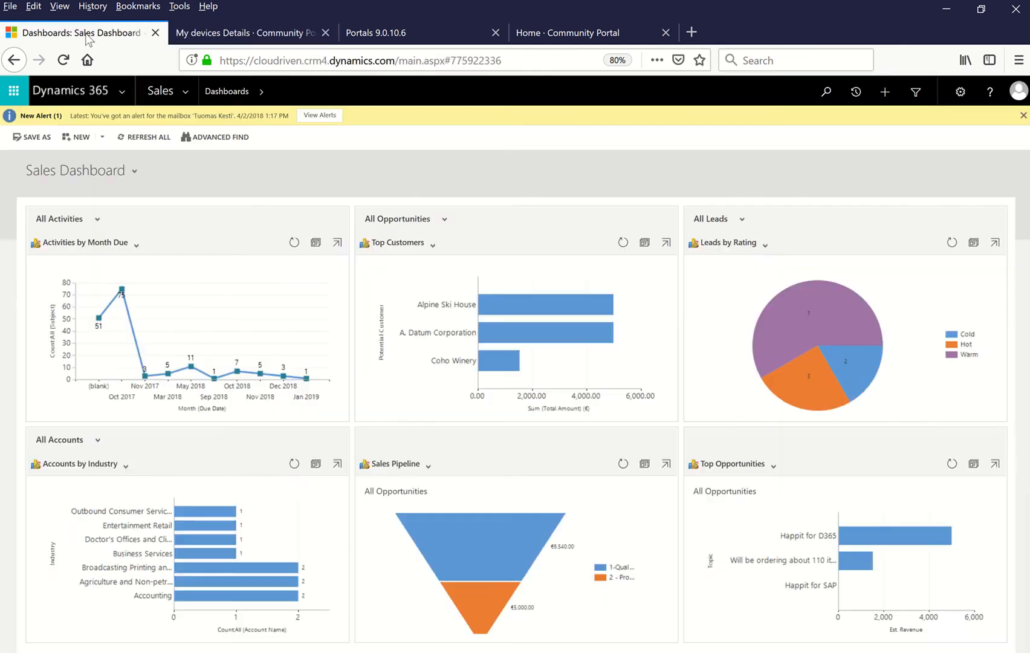
{"action": "left_click", "coordinate": [186, 92]}
{"action": "left_click", "coordinate": [656, 134]}
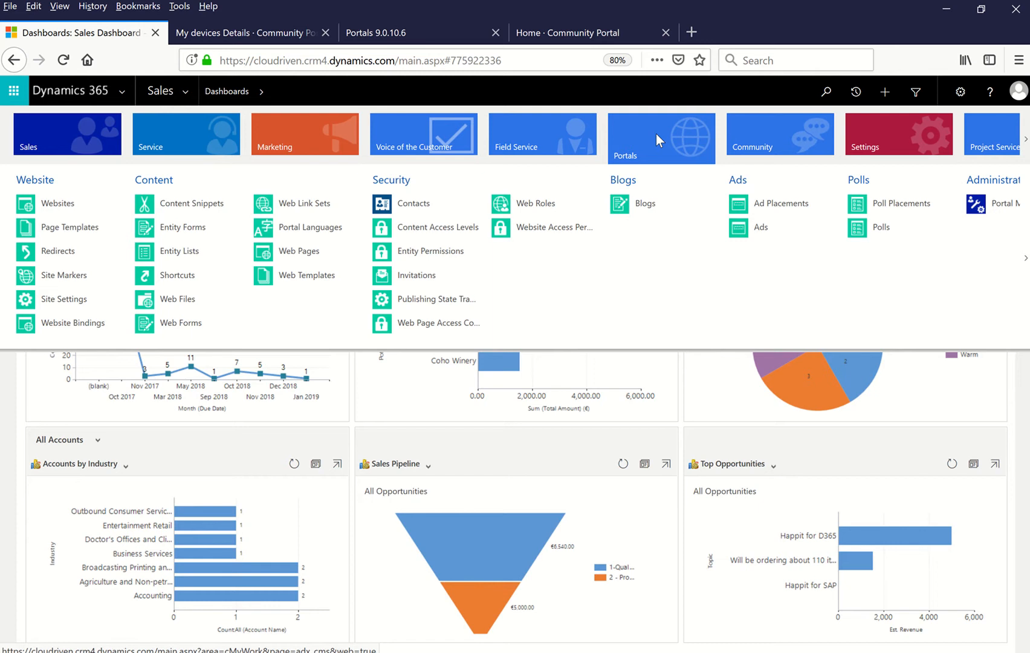
{"action": "left_click", "coordinate": [193, 245]}
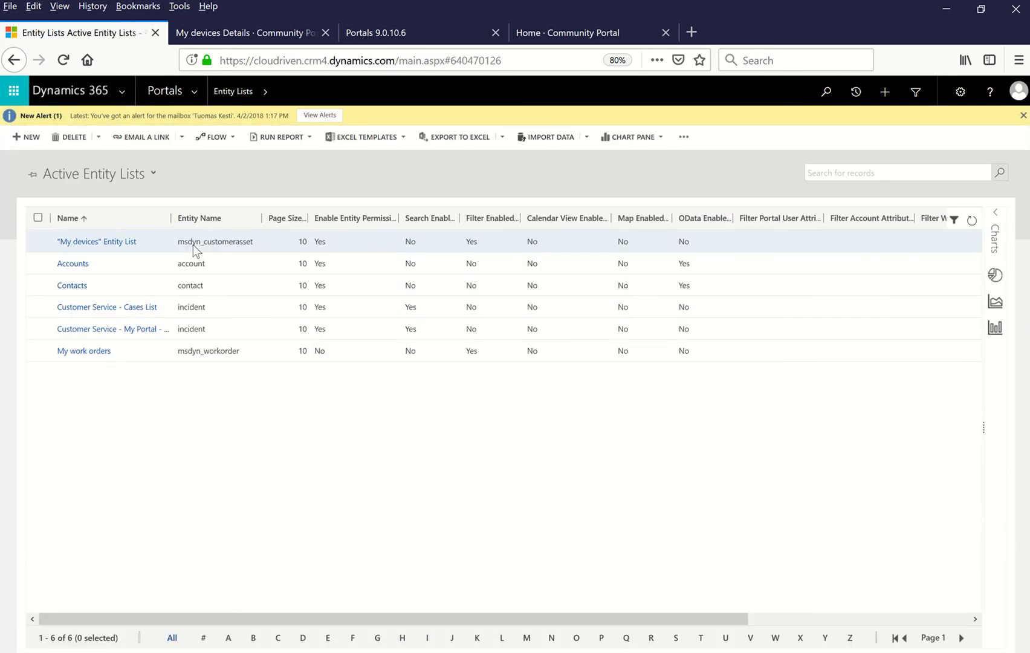
{"action": "left_click", "coordinate": [73, 263]}
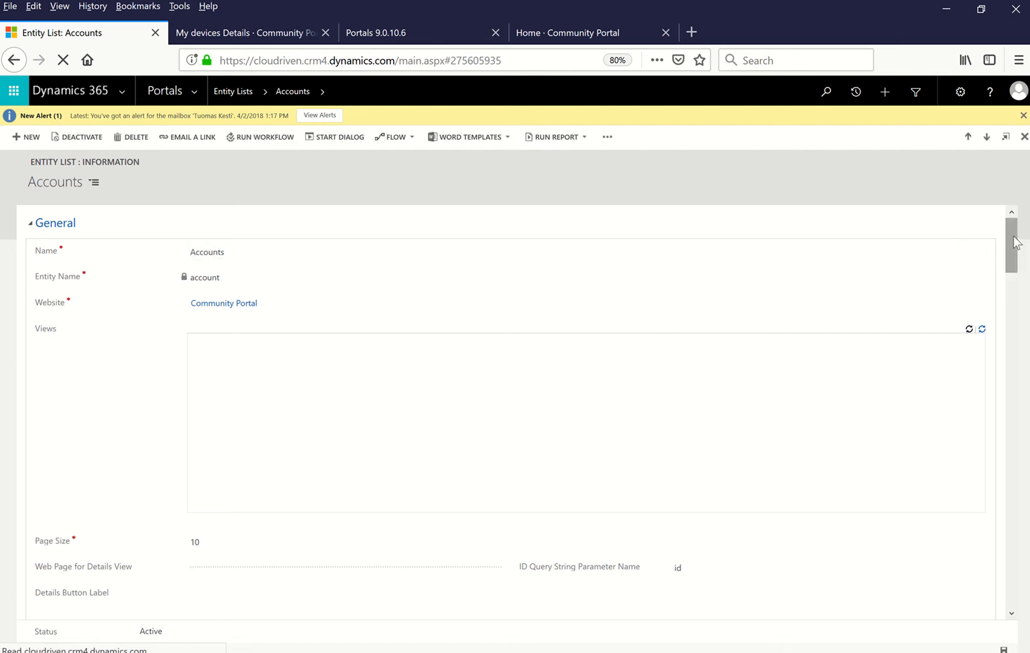
{"action": "left_click_drag", "start_coordinate": [1013, 242], "coordinate": [1013, 531]}
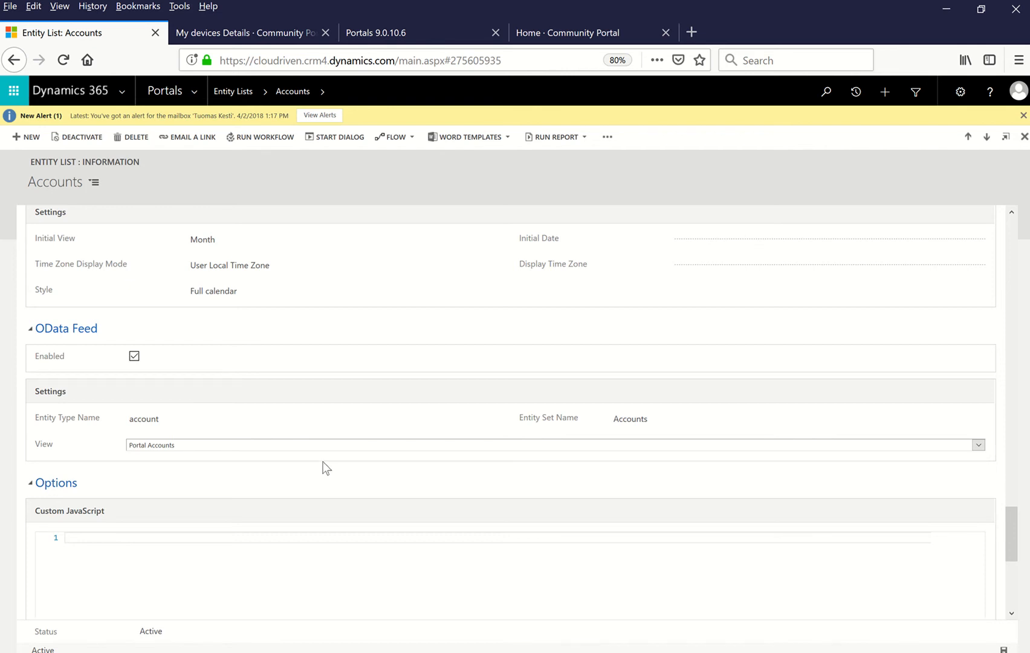
Switch to Notepad, shrink its window and copy the entire OData query URL for the Accounts feed
{"action": "left_click", "coordinate": [404, 631]}
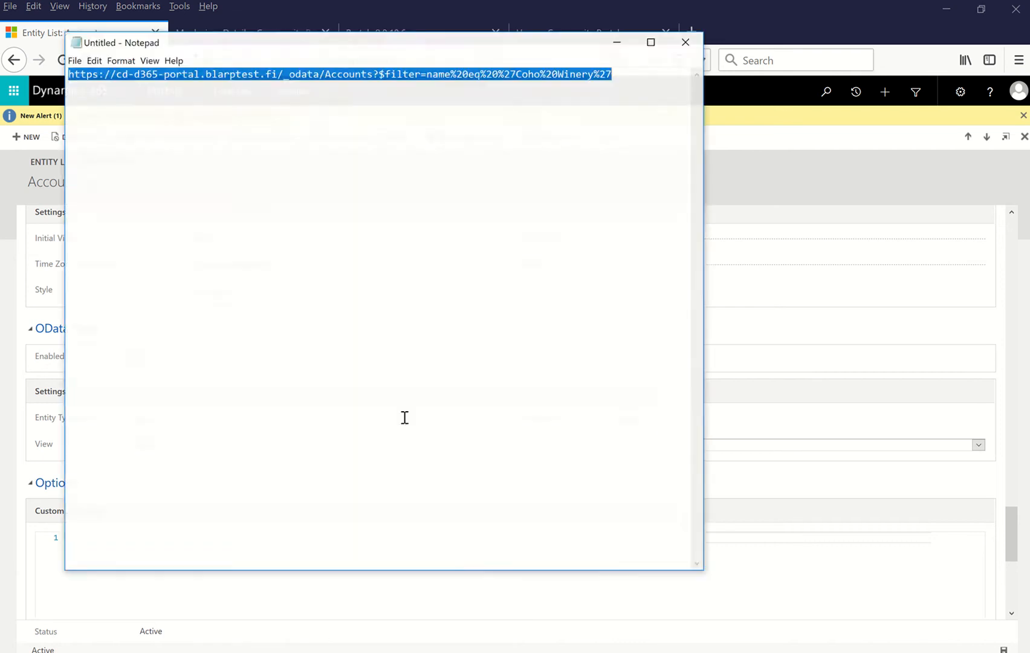
{"action": "left_click", "coordinate": [415, 246]}
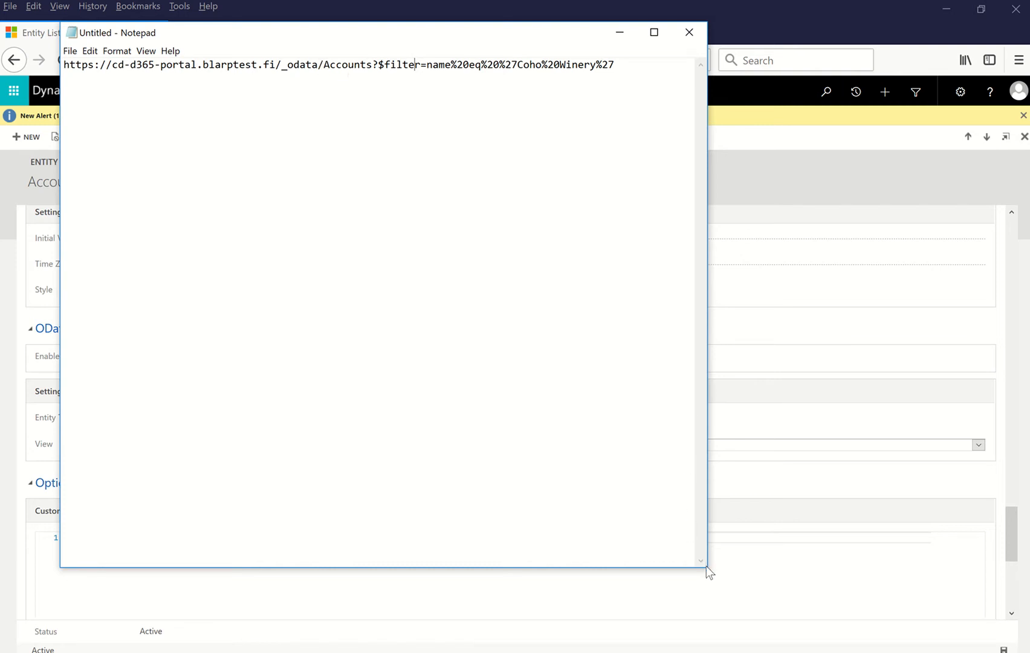
{"action": "left_click_drag", "start_coordinate": [706, 568], "coordinate": [684, 326]}
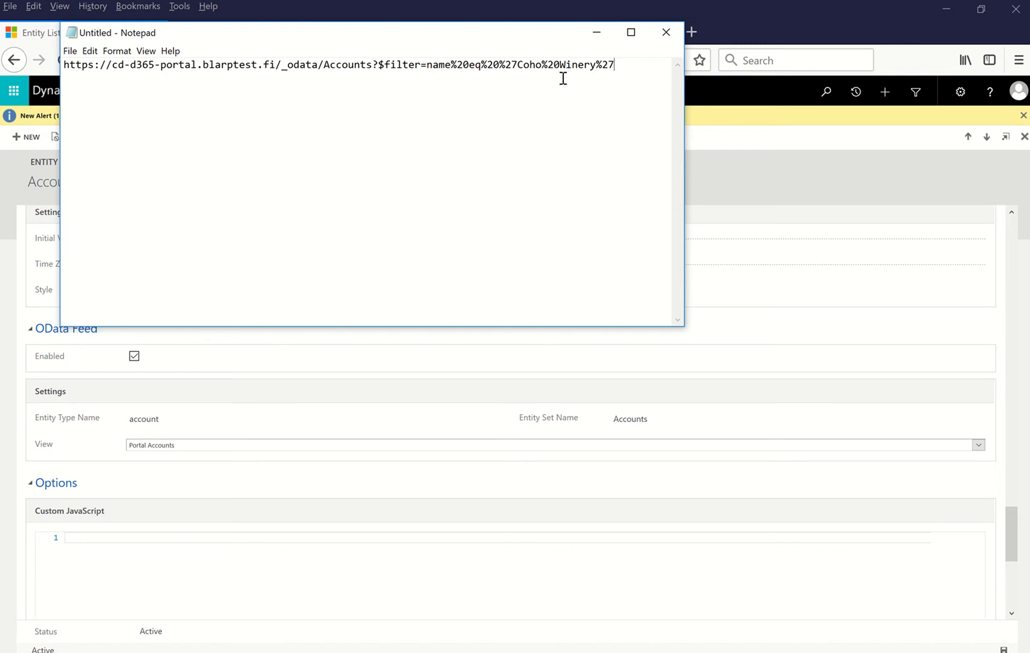
{"action": "key", "text": "ctrl+a"}
{"action": "key", "text": "ctrl+c"}
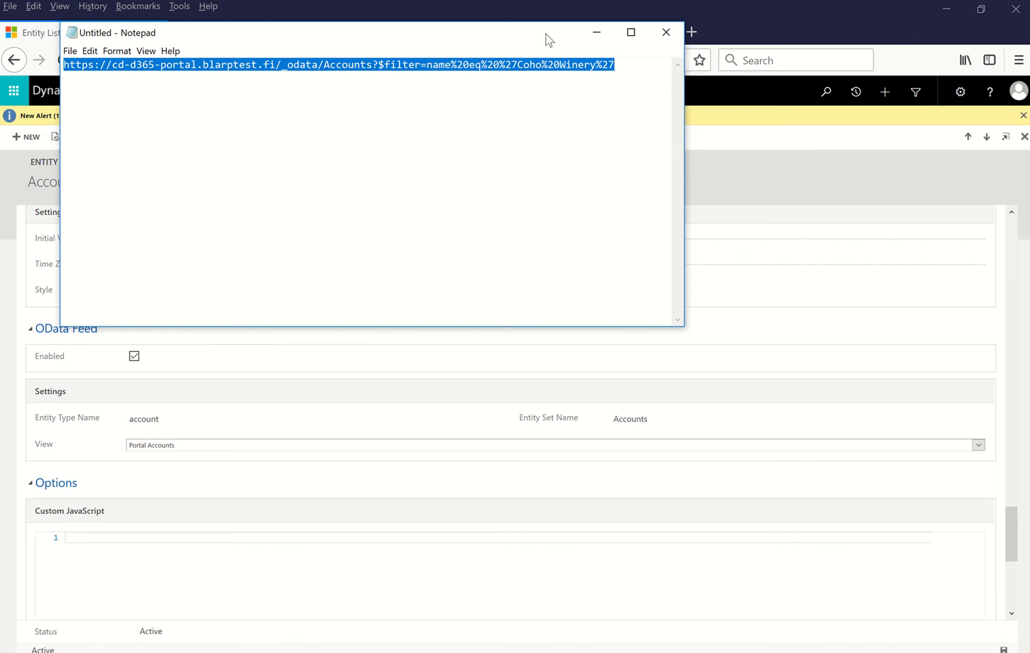
{"action": "left_click", "coordinate": [737, 22]}
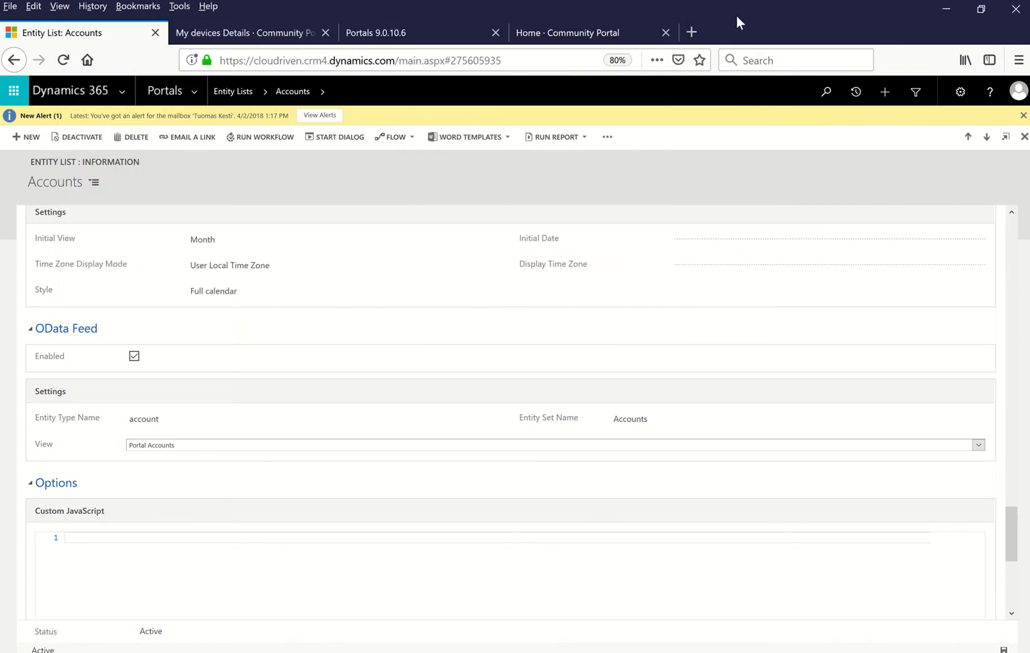
{"action": "left_click", "coordinate": [598, 36]}
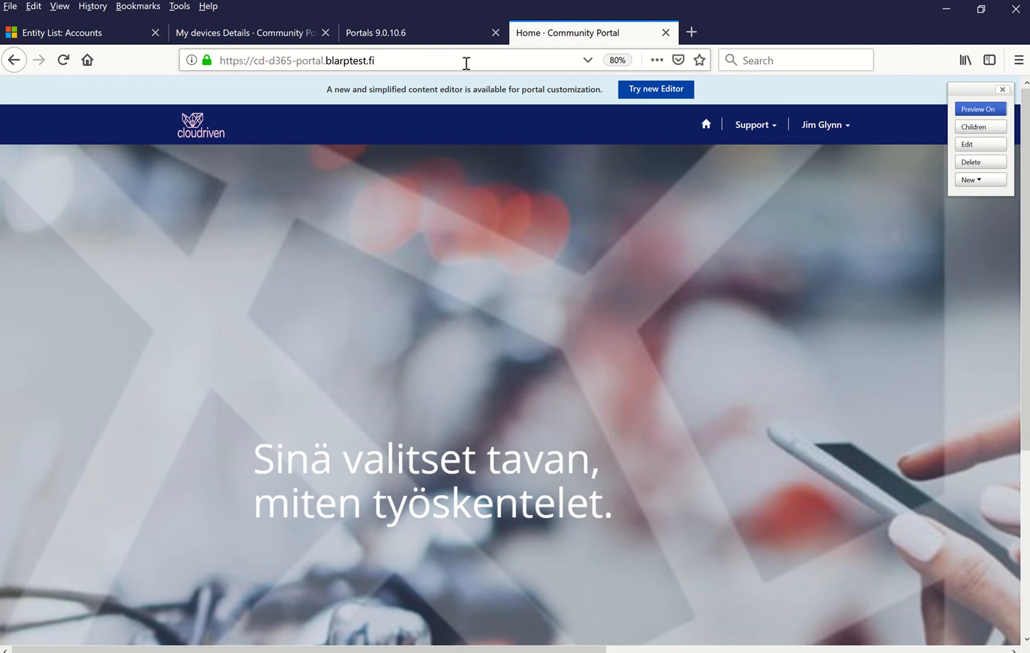
{"action": "left_click", "coordinate": [466, 62]}
{"action": "key", "text": "ctrl+v"}
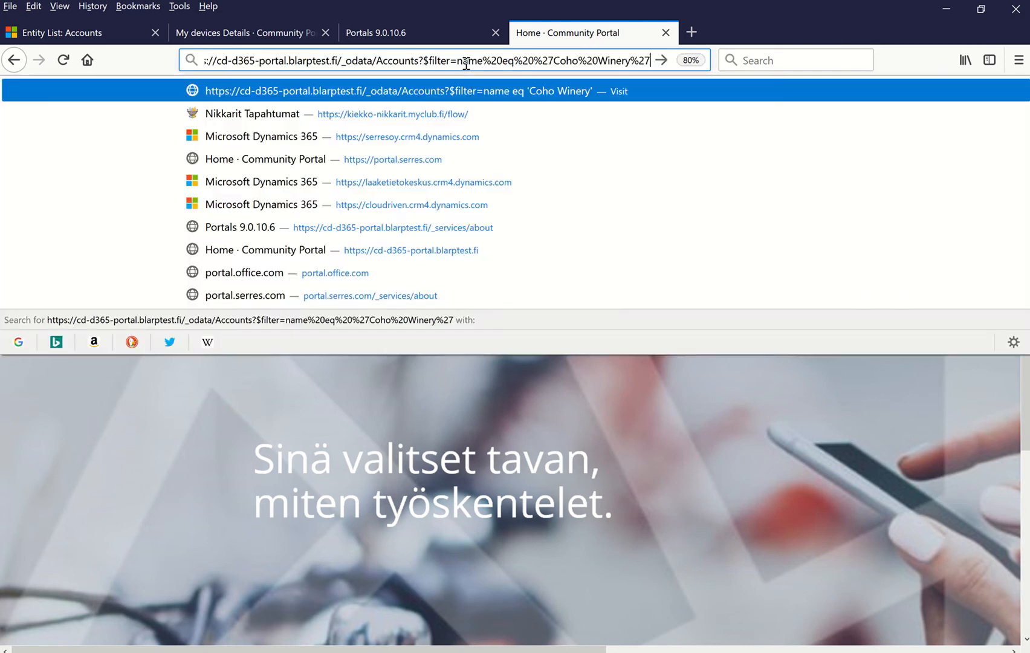
{"action": "key", "text": "Return"}
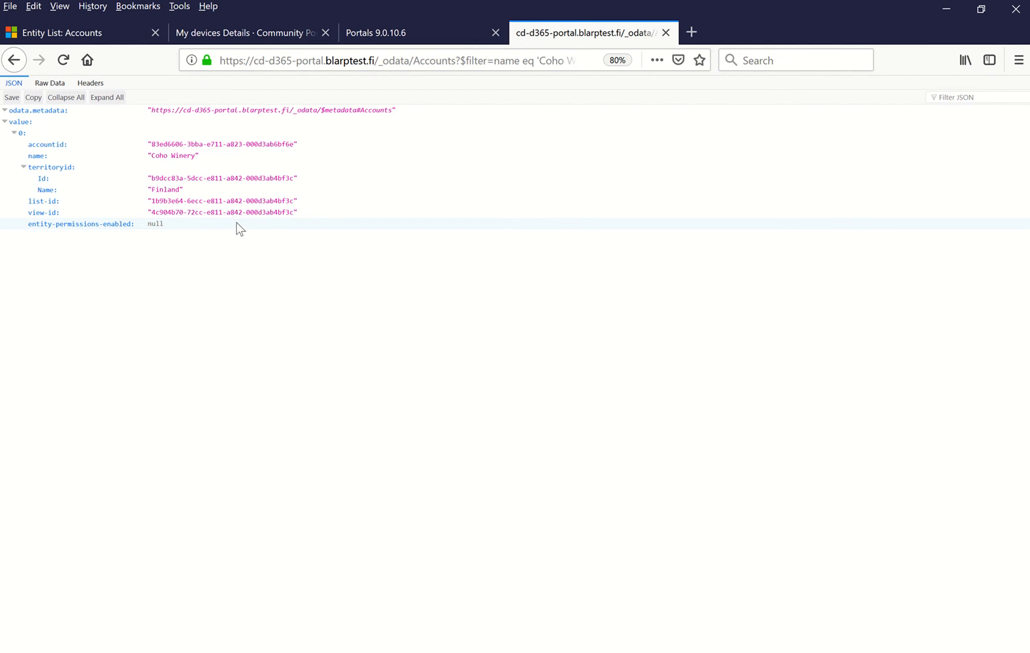
Compare with the OData Feed settings, and try the same query with the entity set name written in lowercase as accounts
{"action": "left_click", "coordinate": [94, 33]}
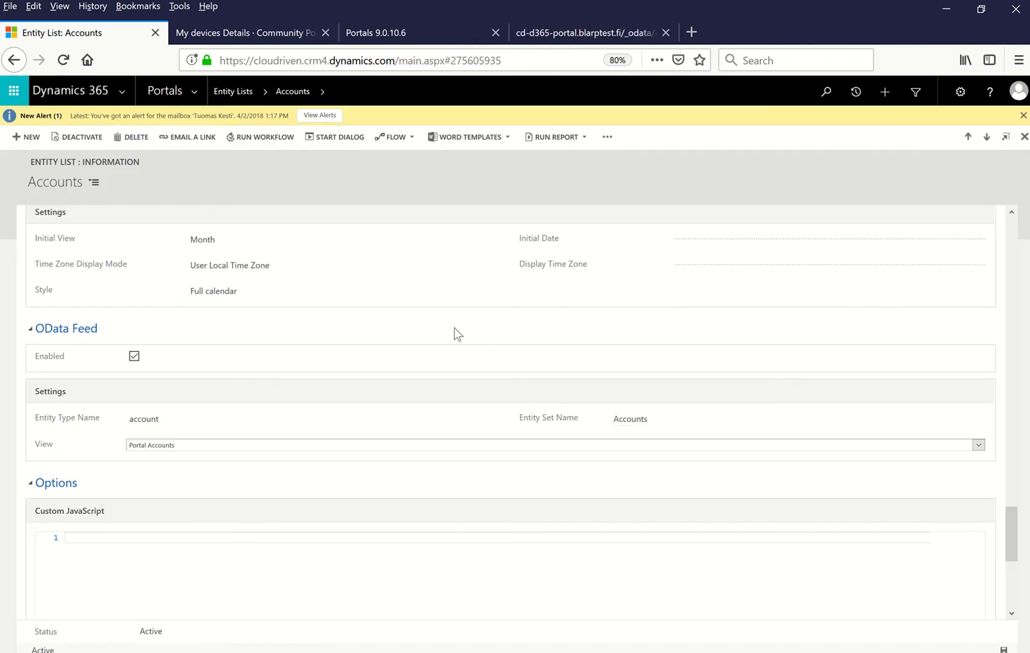
{"action": "left_click", "coordinate": [563, 32]}
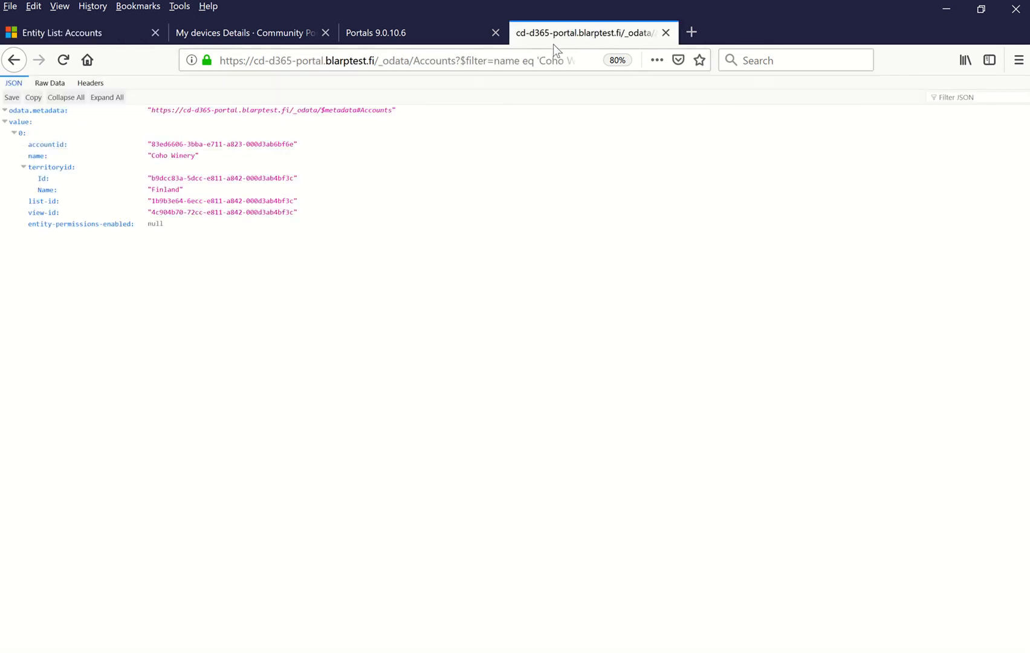
{"action": "left_click", "coordinate": [421, 63]}
{"action": "left_click", "coordinate": [420, 63]}
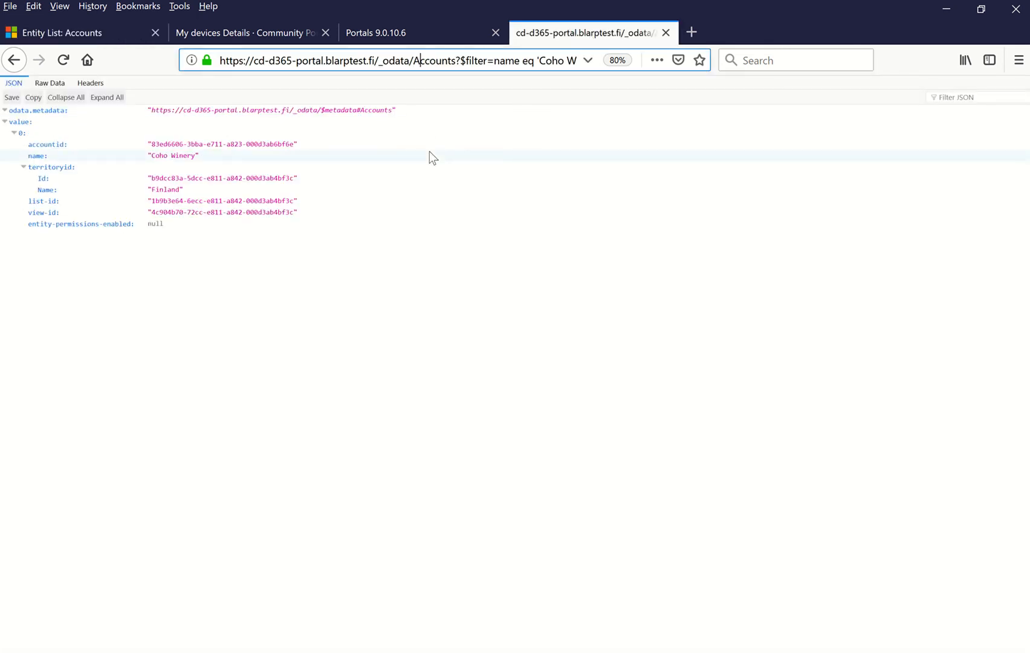
{"action": "key", "text": "BackSpace"}
{"action": "type", "text": "a"}
{"action": "key", "text": "Return"}
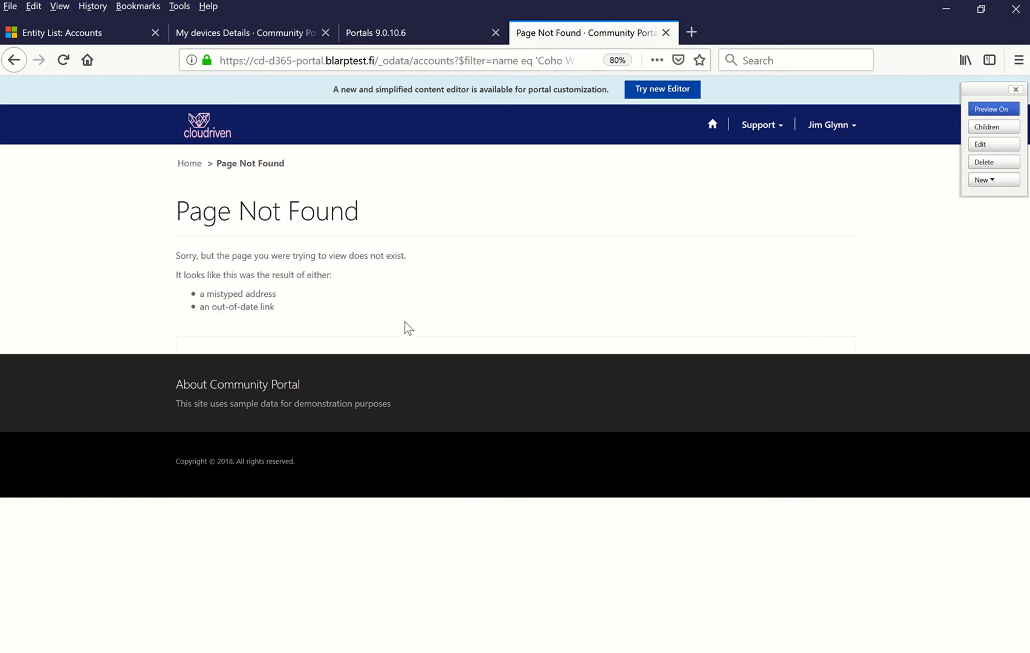
Open the Account portal form under Portals' Entity Forms in Dynamics 365 and place the cursor in its Custom JavaScript editor
{"action": "mouse_move", "coordinate": [412, 306]}
{"action": "left_click", "coordinate": [82, 36]}
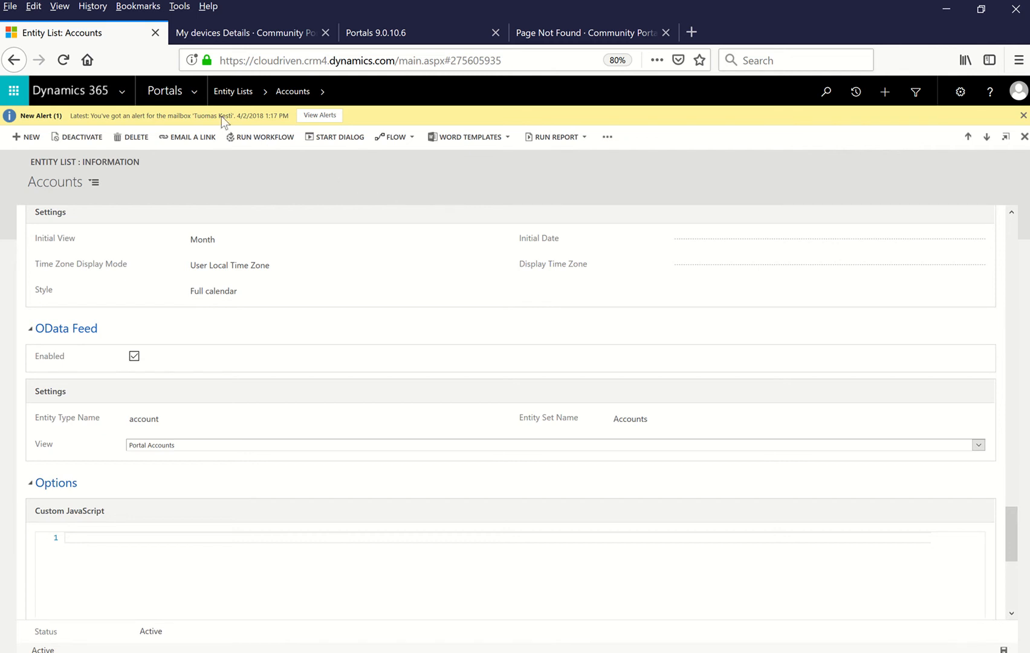
{"action": "left_click", "coordinate": [199, 95]}
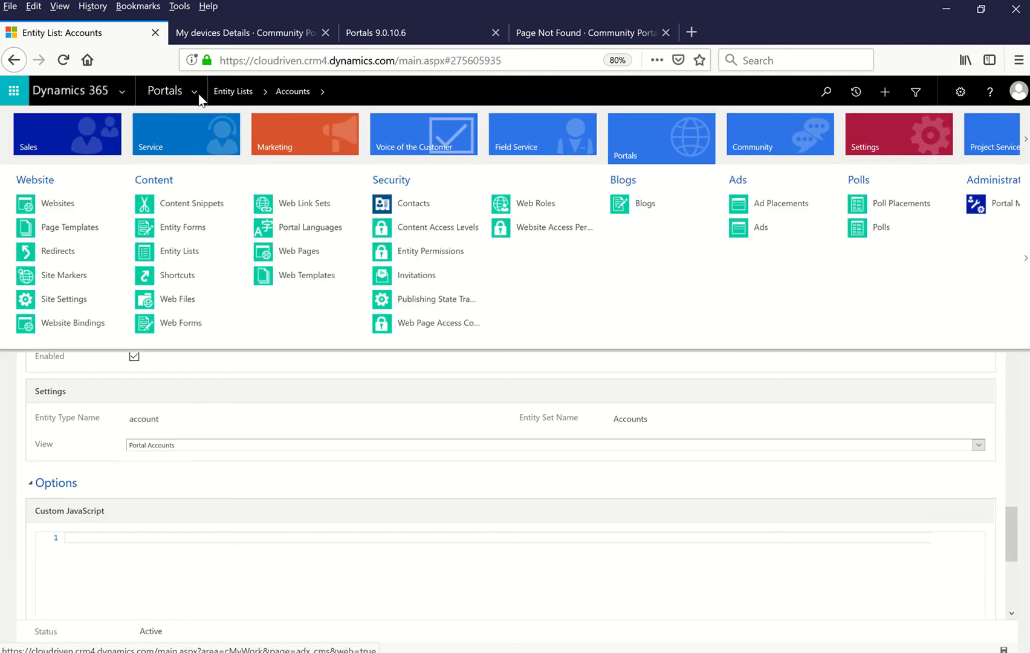
{"action": "left_click", "coordinate": [178, 228]}
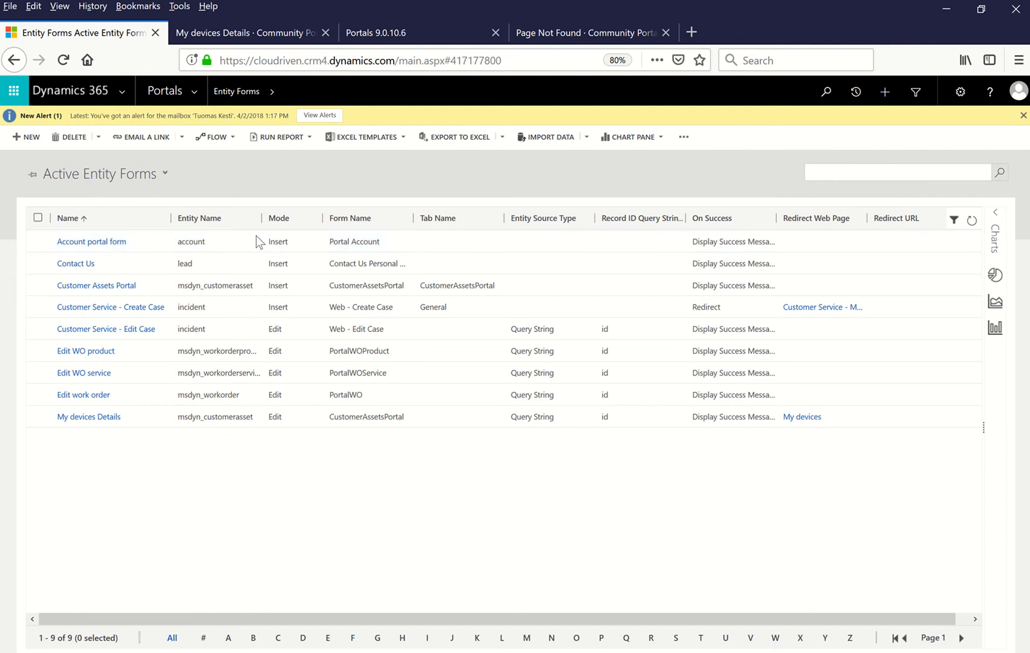
{"action": "left_click", "coordinate": [95, 241]}
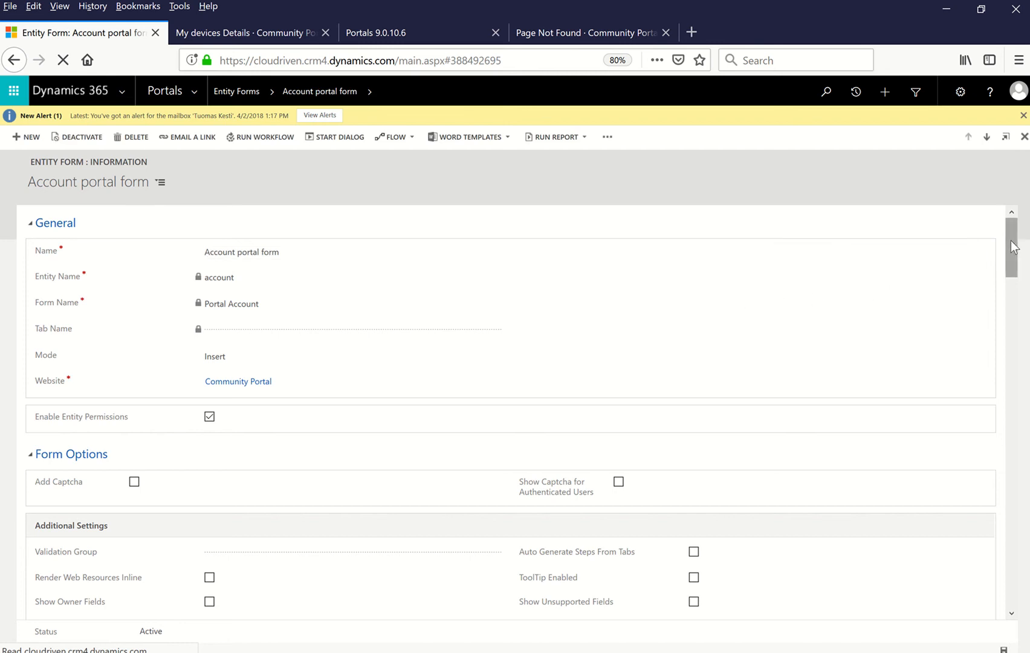
{"action": "left_click_drag", "start_coordinate": [1011, 240], "coordinate": [1020, 548]}
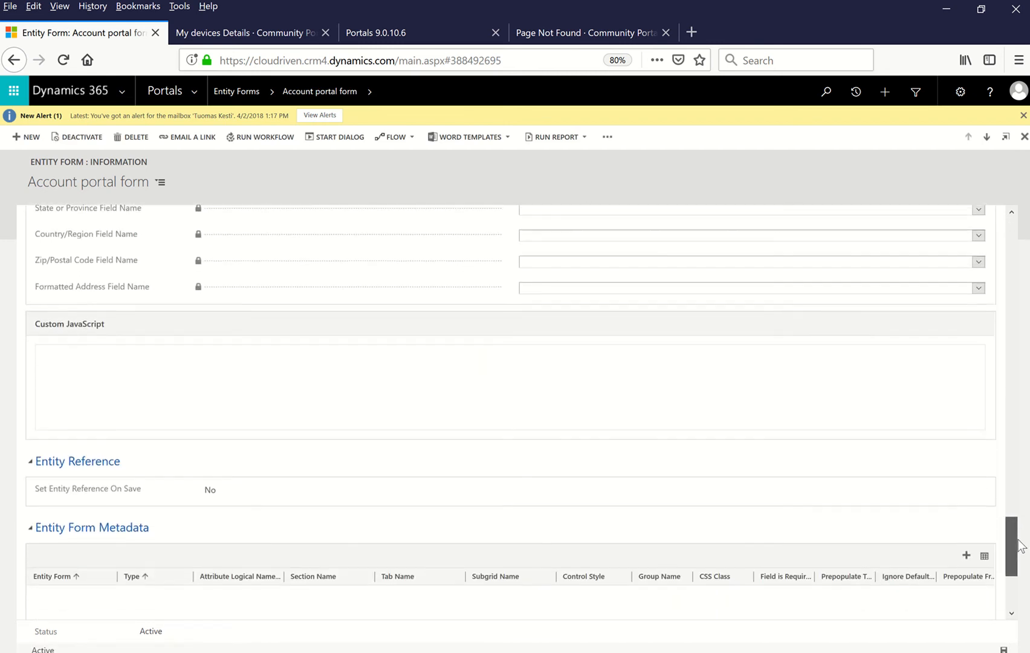
{"action": "left_click", "coordinate": [251, 370]}
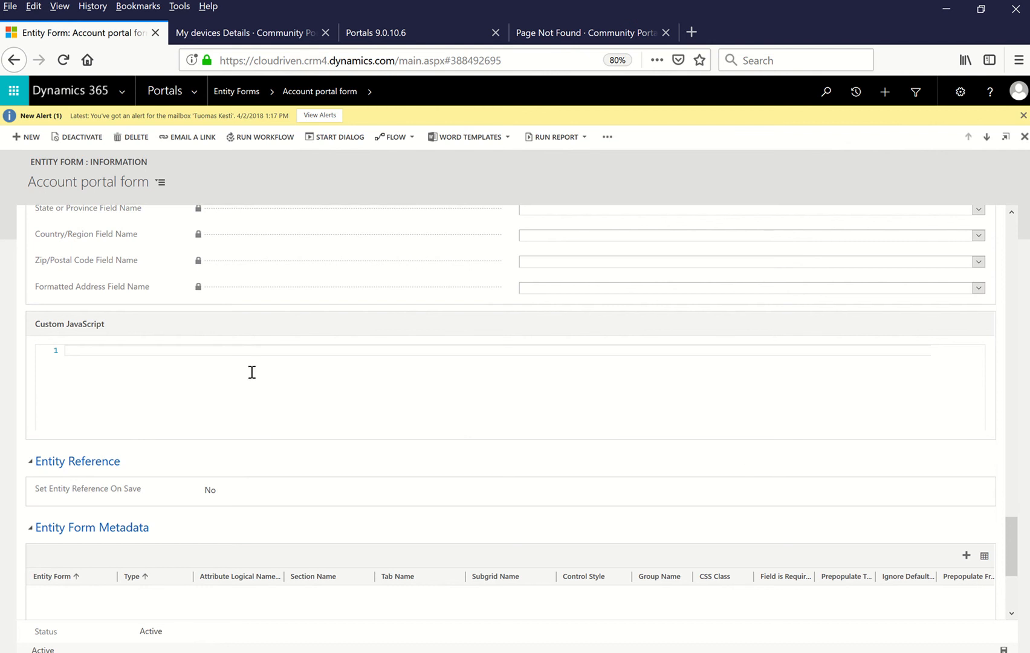
{"action": "left_click", "coordinate": [134, 351]}
Switch to Notepad++, highlight the user reference in populateTerritoryJS.js for review, and select the entire script
{"action": "left_click", "coordinate": [251, 652]}
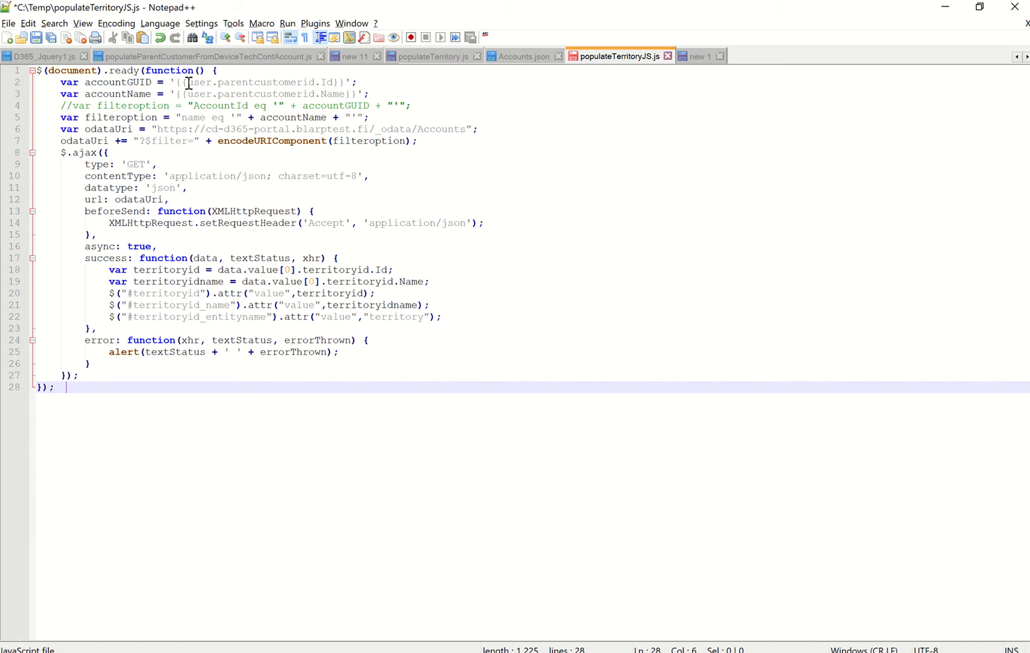
{"action": "left_click_drag", "start_coordinate": [188, 82], "coordinate": [212, 82]}
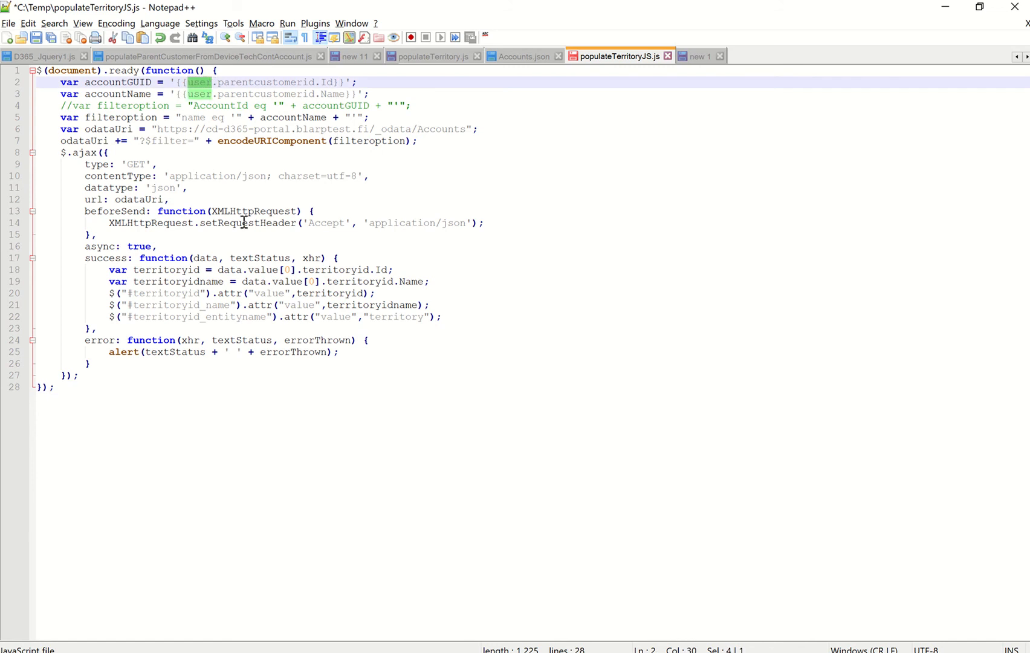
{"action": "left_click", "coordinate": [174, 469]}
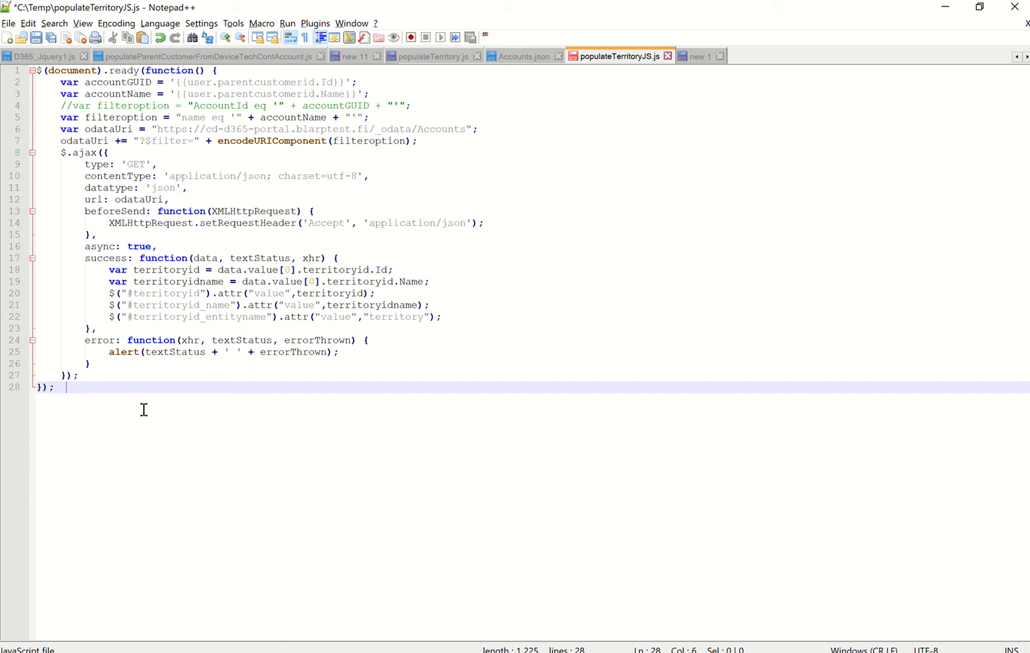
{"action": "key", "text": "ctrl+a"}
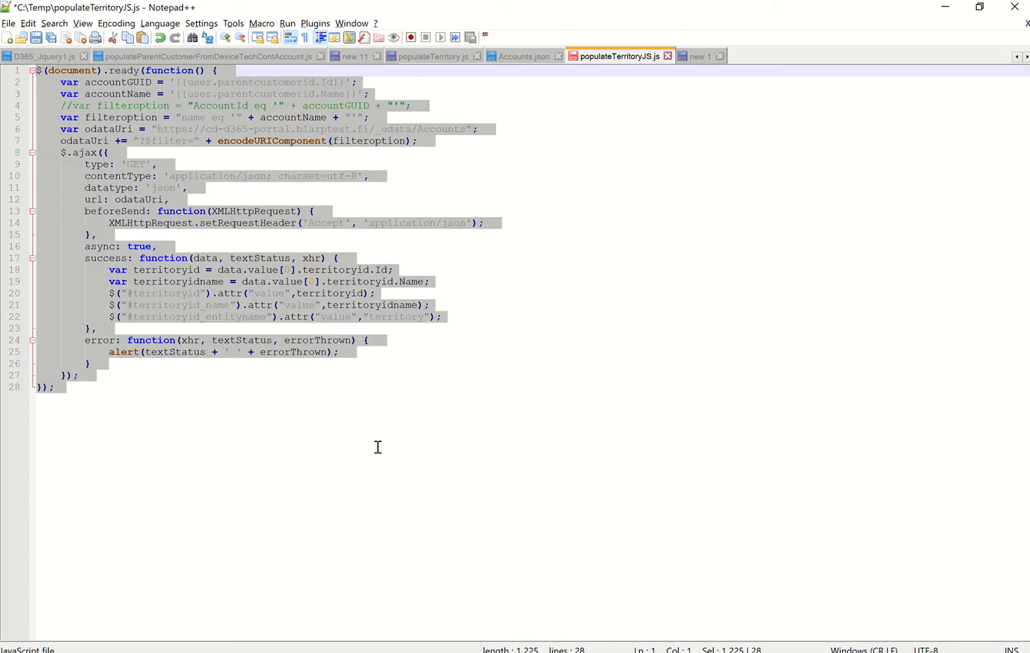
Switch to Firefox and paste the entire populateTerritoryJS.js script into the Account portal form's Custom JavaScript editor
{"action": "mouse_move", "coordinate": [526, 651]}
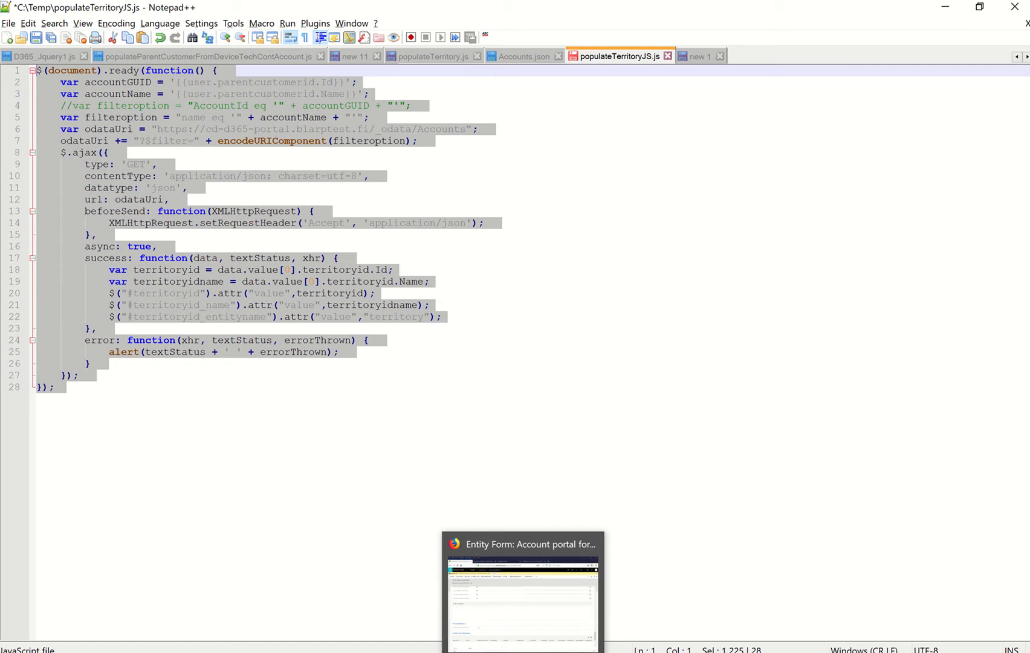
{"action": "left_click", "coordinate": [476, 601]}
{"action": "left_click", "coordinate": [96, 353]}
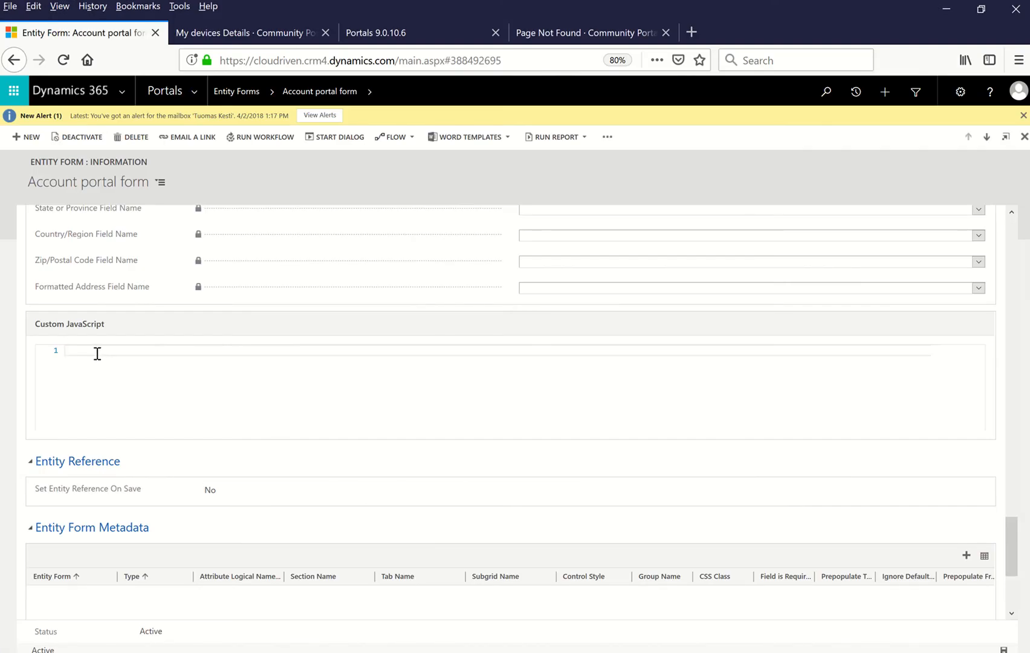
{"action": "key", "text": "ctrl+v"}
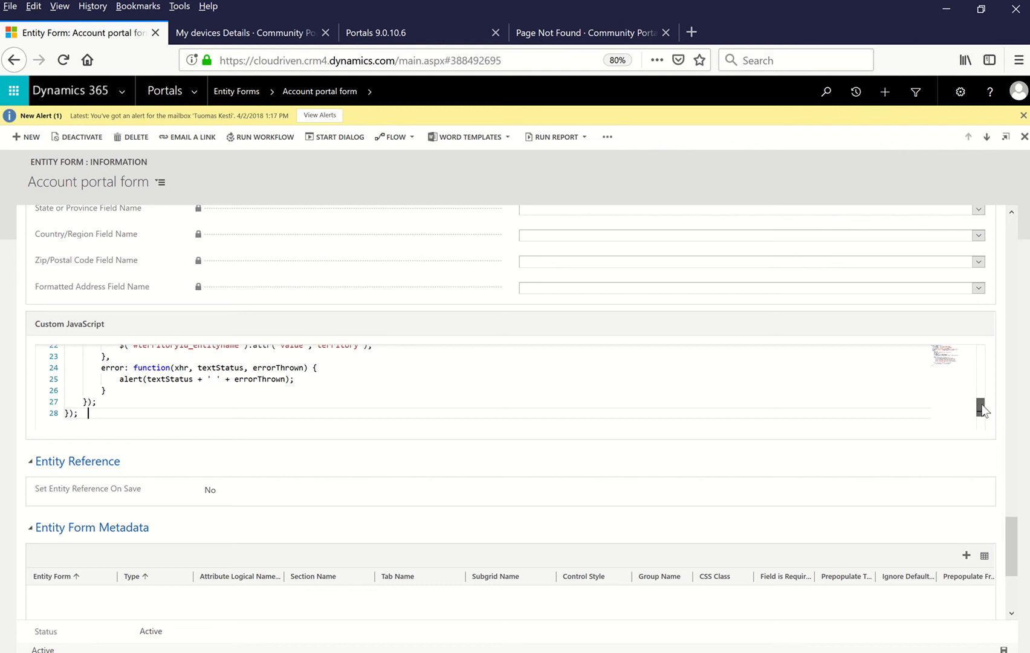
{"action": "left_click_drag", "start_coordinate": [979, 407], "coordinate": [982, 347]}
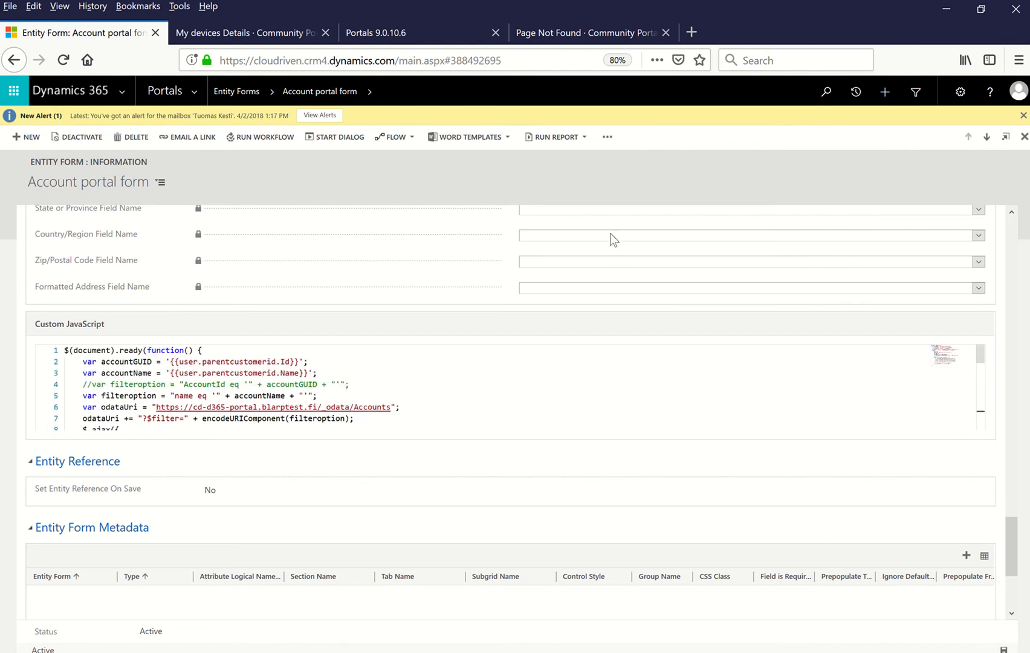
Clear the portal's cache from the Portals 9.0.10.6 about page
{"action": "left_click", "coordinate": [403, 37]}
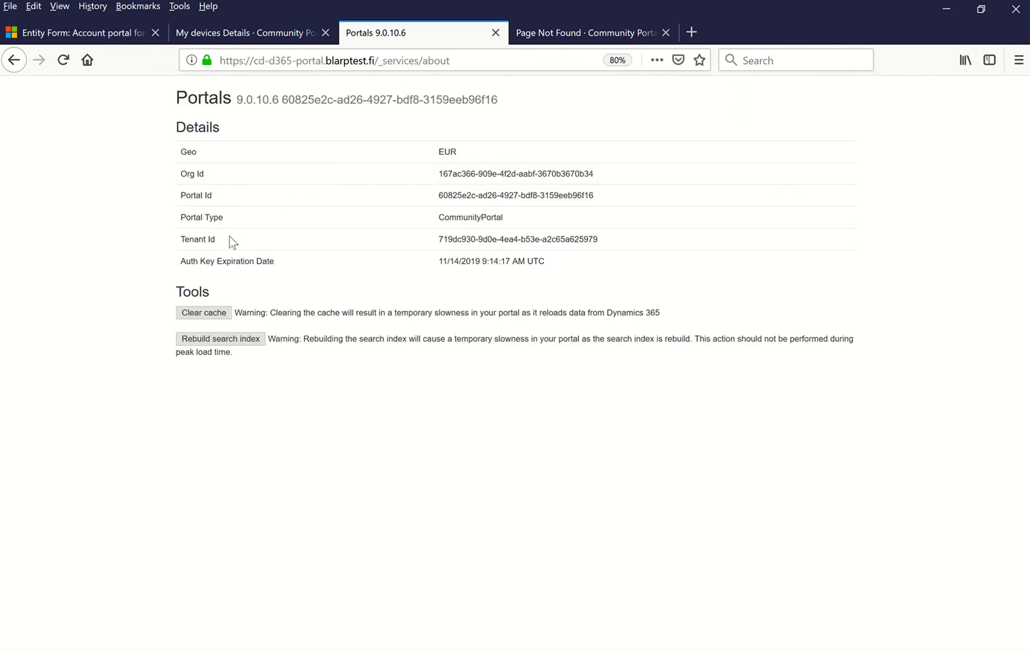
{"action": "left_click", "coordinate": [204, 315]}
Reload the My devices Details page and open a new account record form from the Account lookup
{"action": "left_click", "coordinate": [248, 33]}
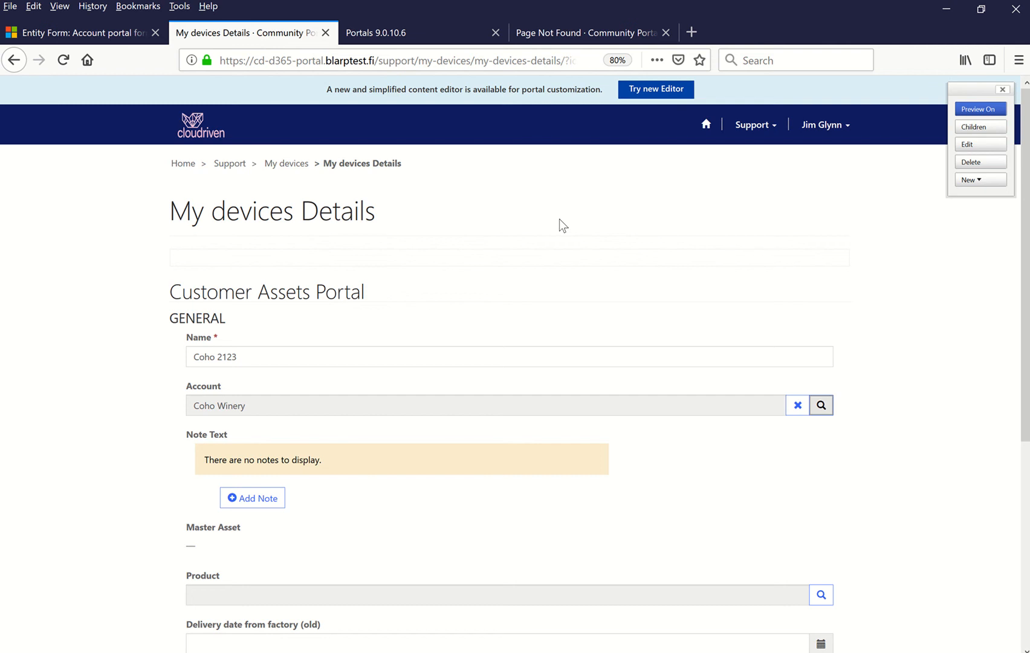
{"action": "key", "text": "F5"}
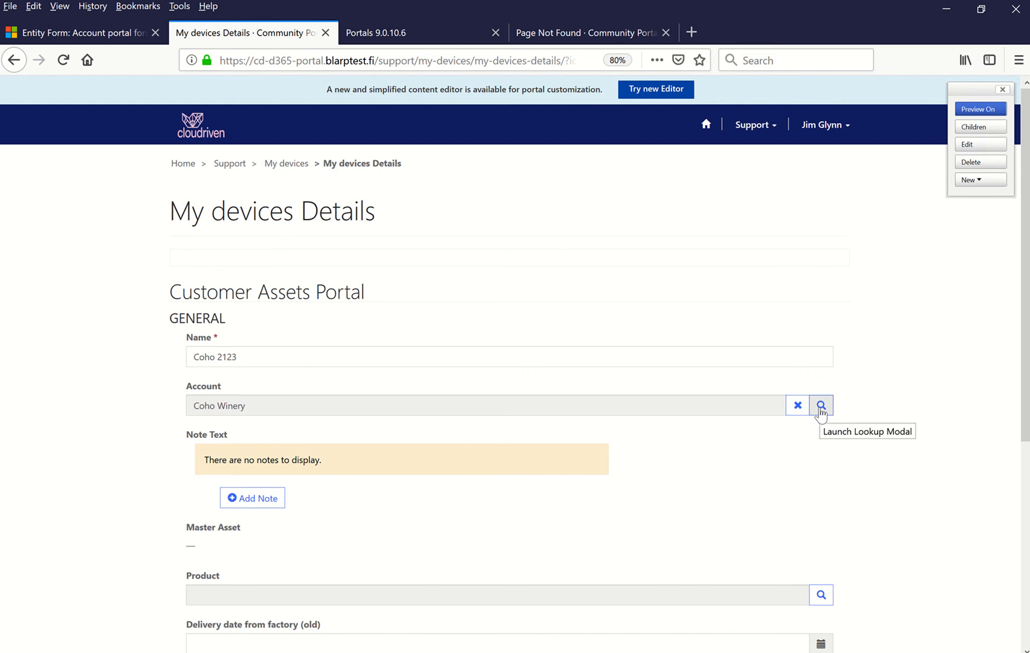
{"action": "left_click", "coordinate": [820, 405]}
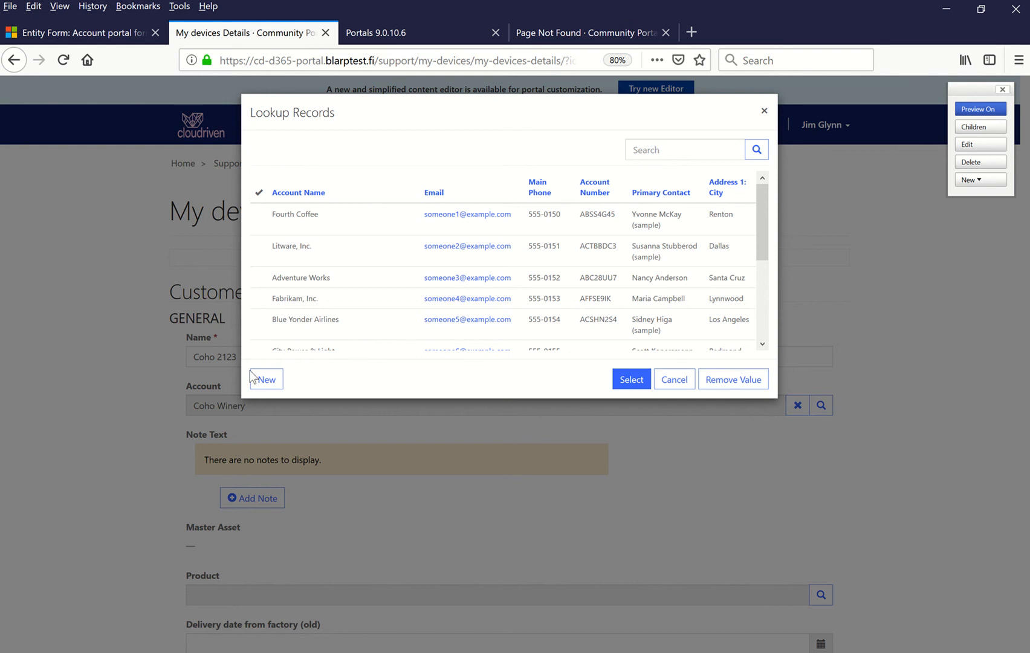
{"action": "left_click", "coordinate": [268, 379]}
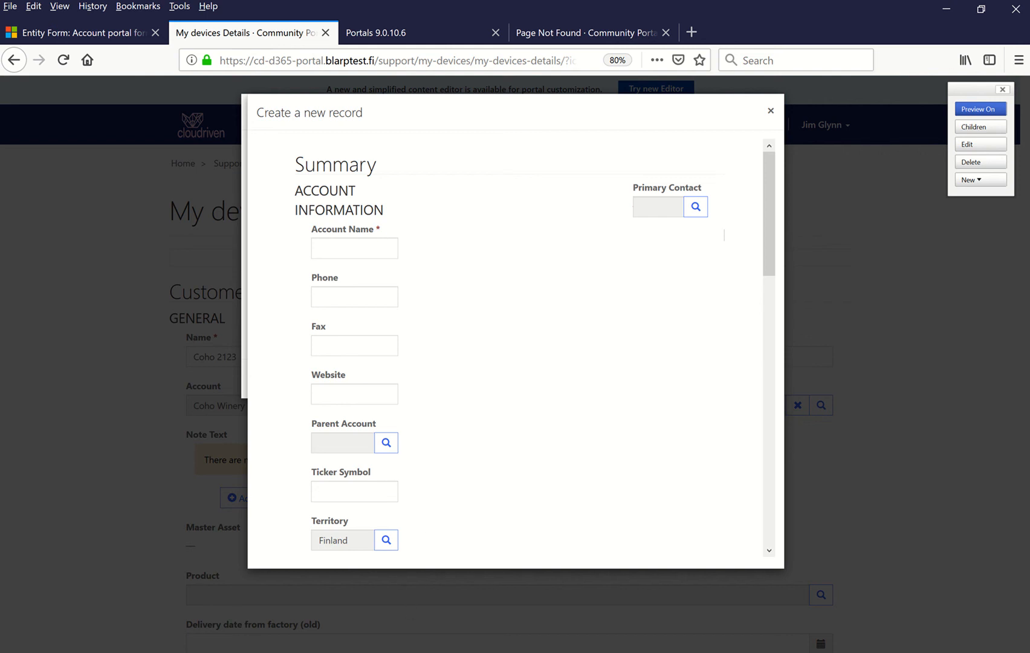
{"action": "left_click", "coordinate": [415, 613]}
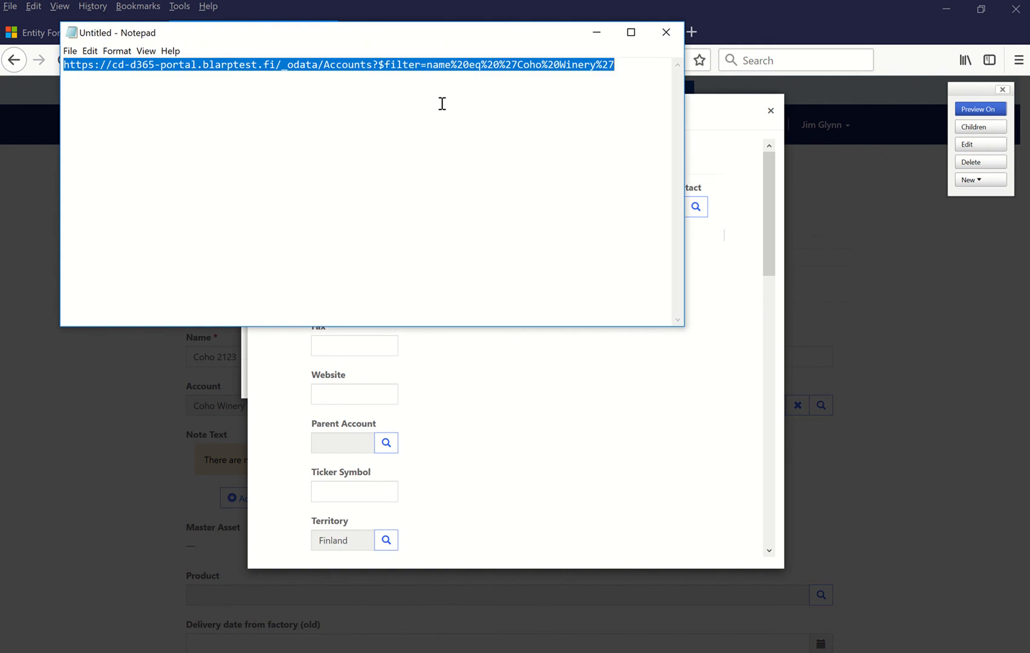
{"action": "left_click", "coordinate": [596, 33]}
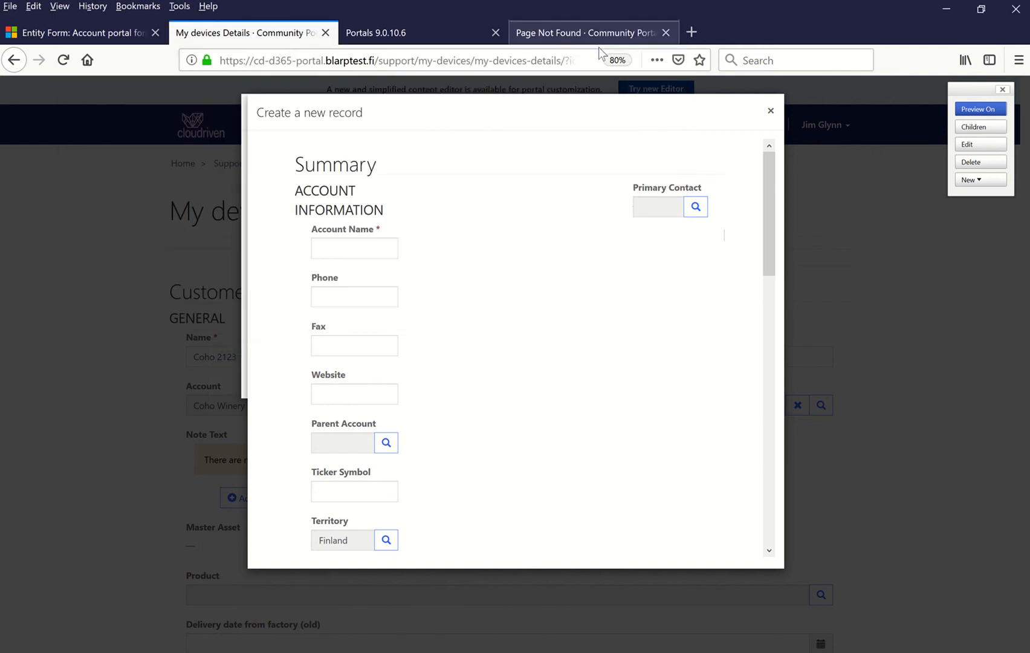
{"action": "left_click", "coordinate": [602, 38]}
{"action": "left_click", "coordinate": [448, 60]}
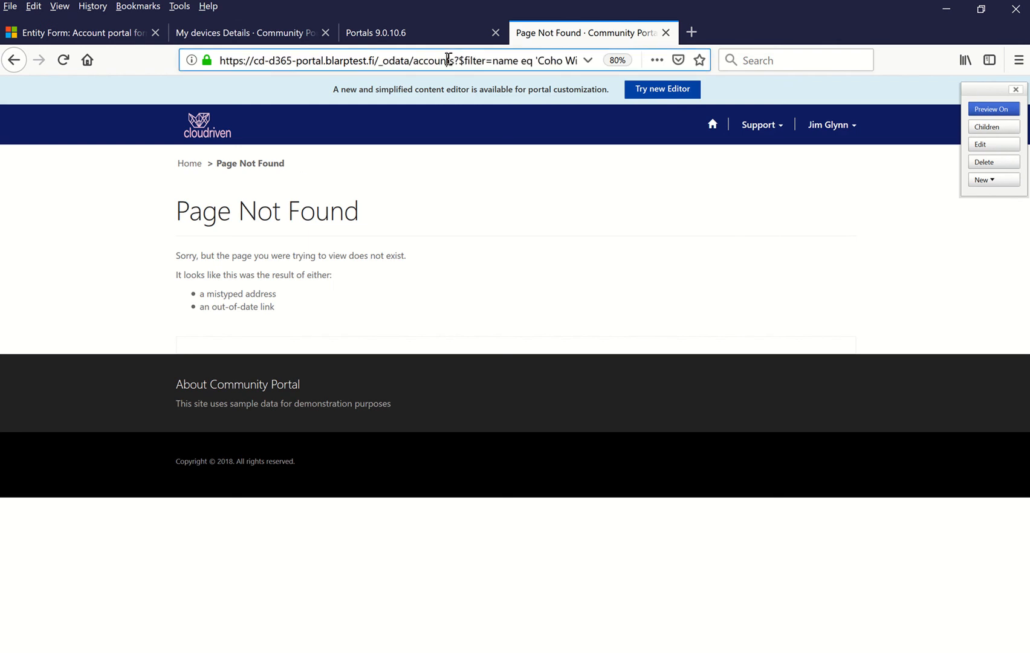
{"action": "type", "text": "https://cd-d365-portal.blarptest.fi/_odata/Accounts?$filter=name eq 'Coho Winery'"}
{"action": "key", "text": "Return"}
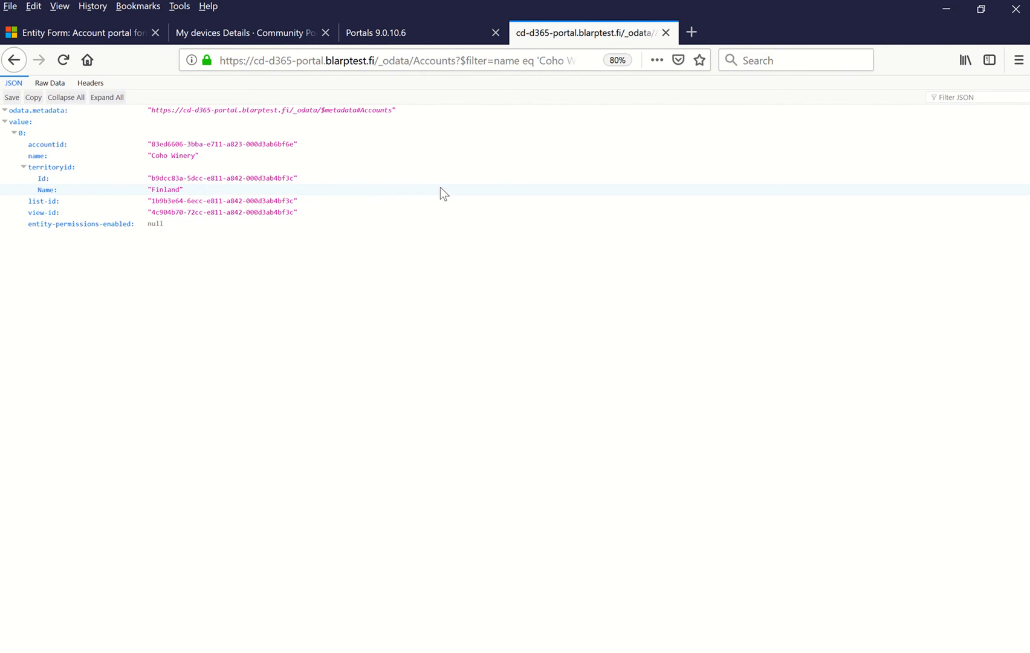
Record the Accounts query's network request in the developer tools and examine its response and request headers, including the cookie
{"action": "key", "text": "F12"}
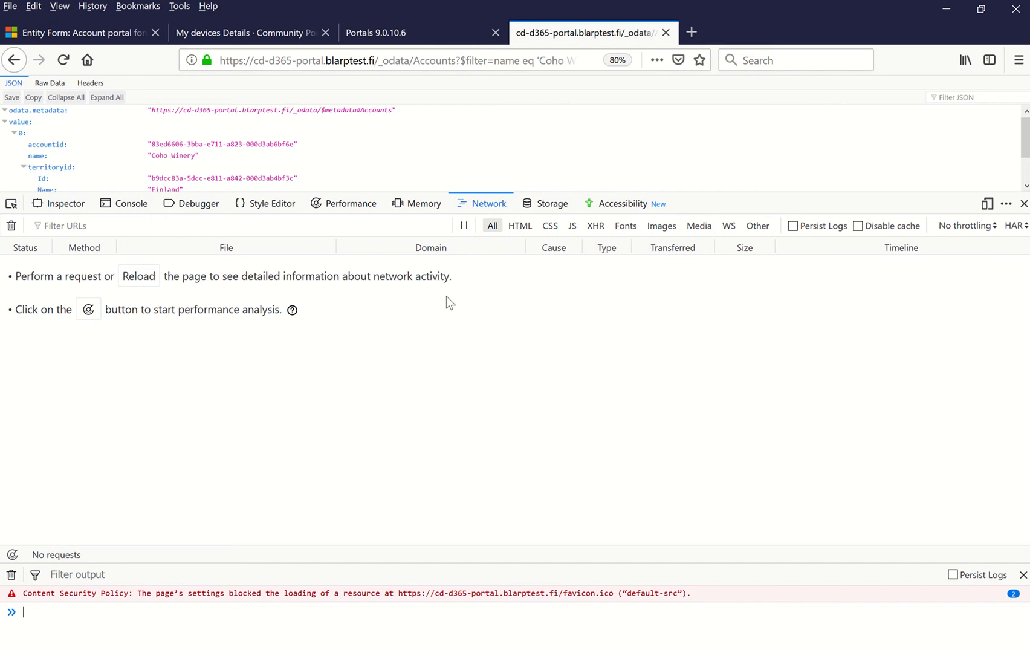
{"action": "left_click", "coordinate": [71, 61]}
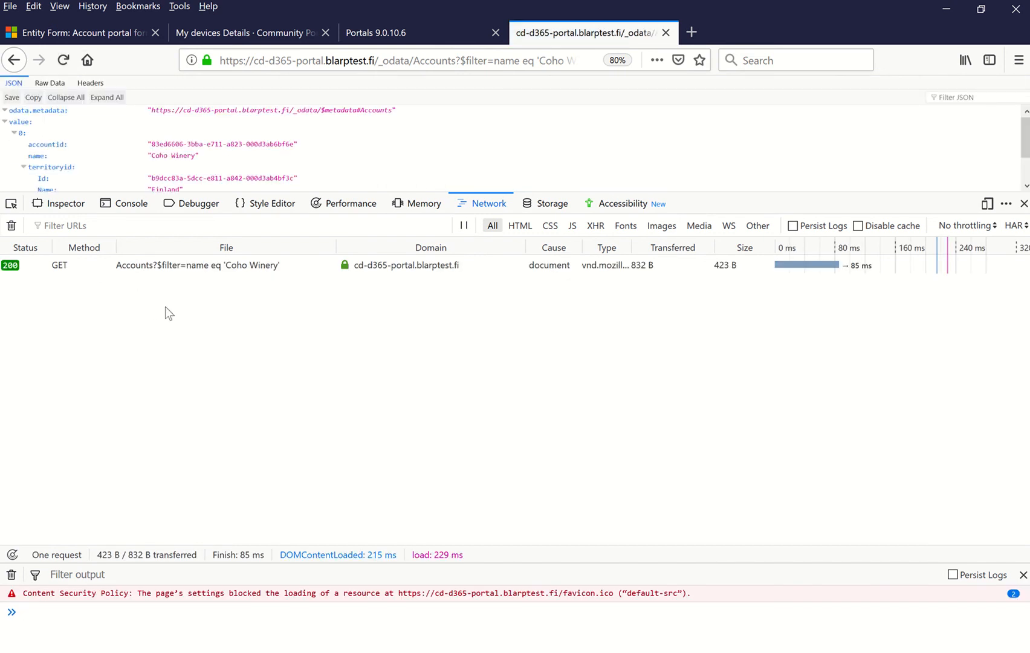
{"action": "left_click", "coordinate": [137, 265]}
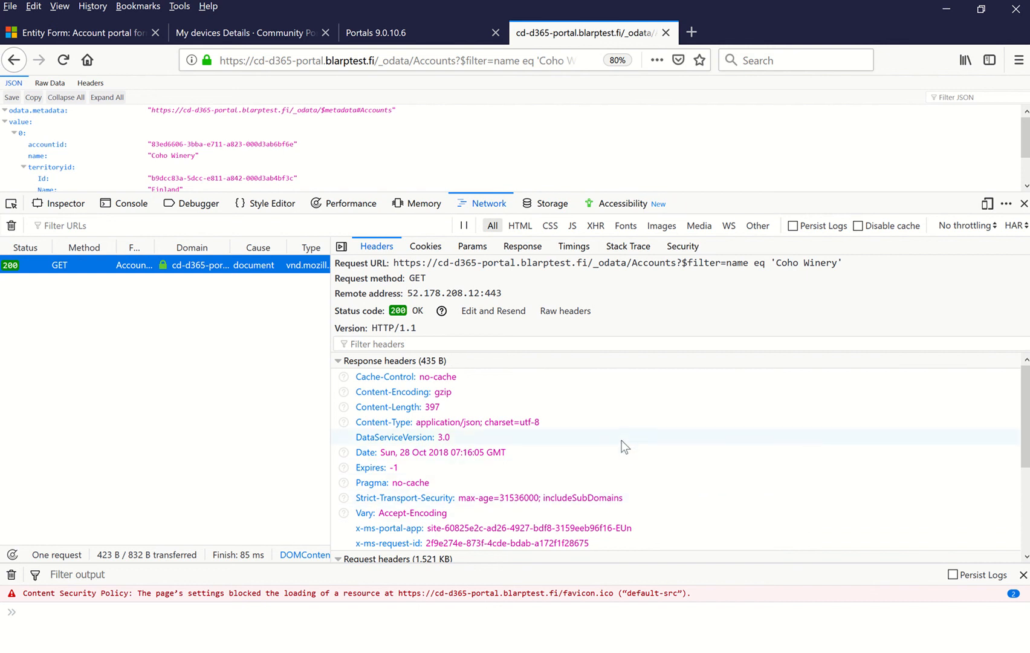
{"action": "scroll", "coordinate": [618, 439], "scroll_direction": "down", "scroll_amount": 5}
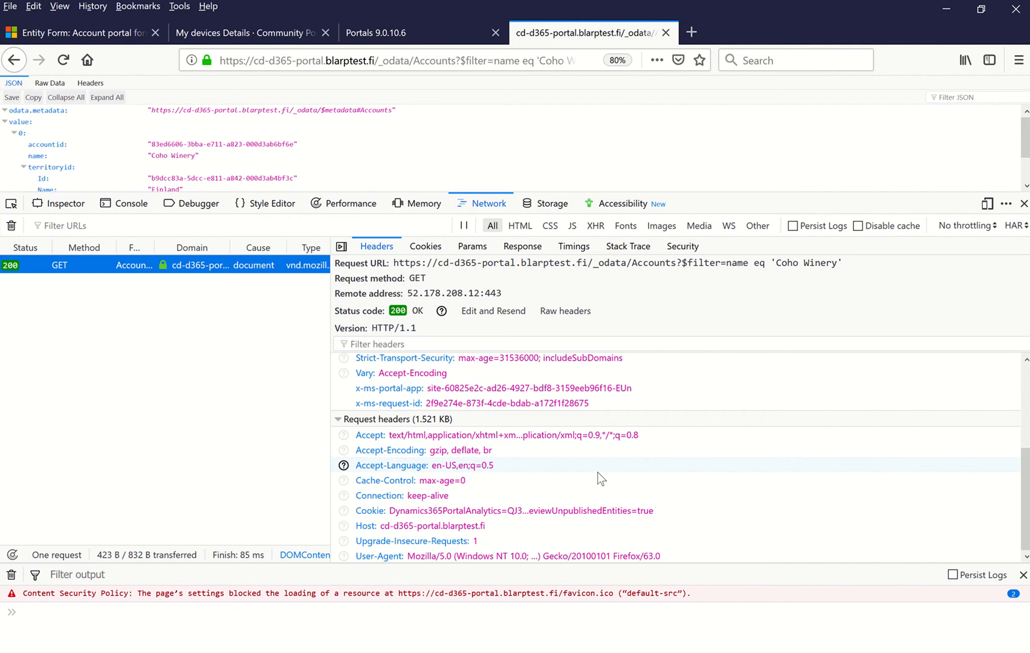
{"action": "left_click", "coordinate": [537, 509]}
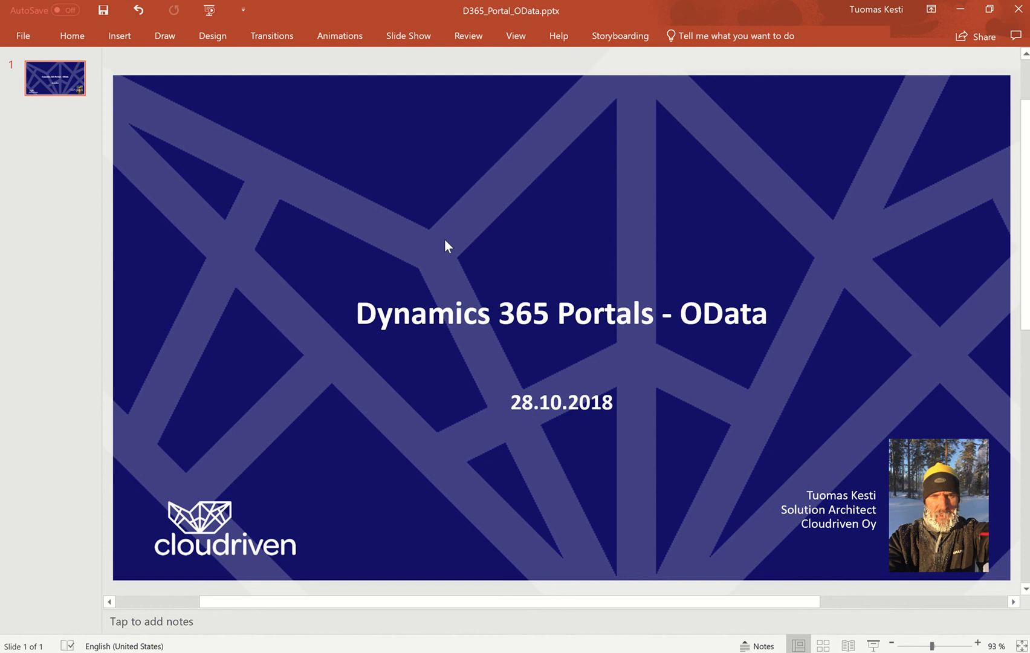
{"action": "mouse_move", "coordinate": [467, 6]}
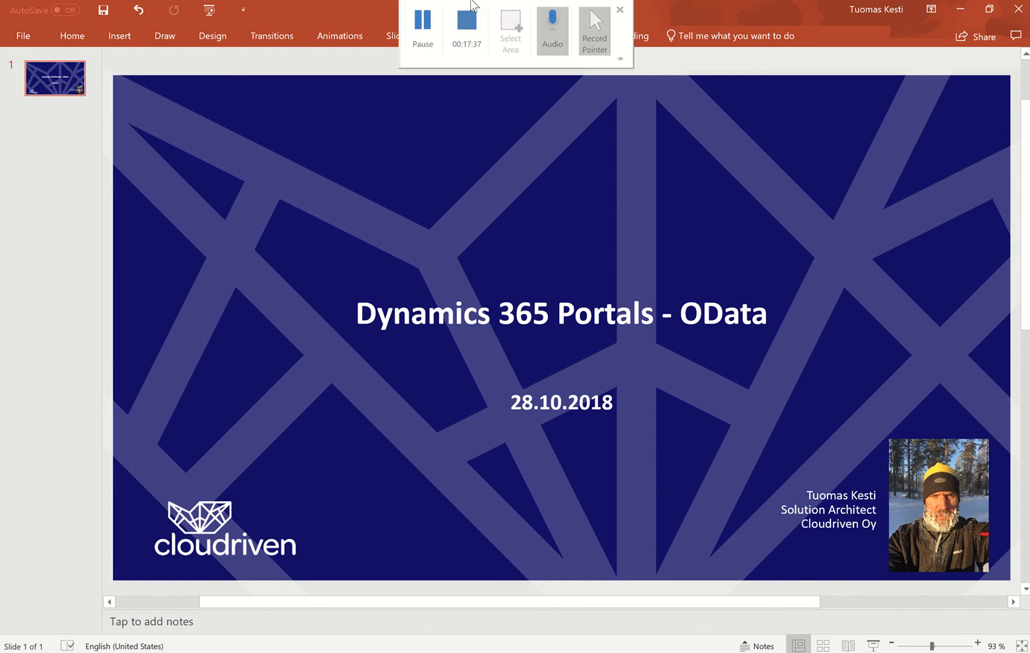